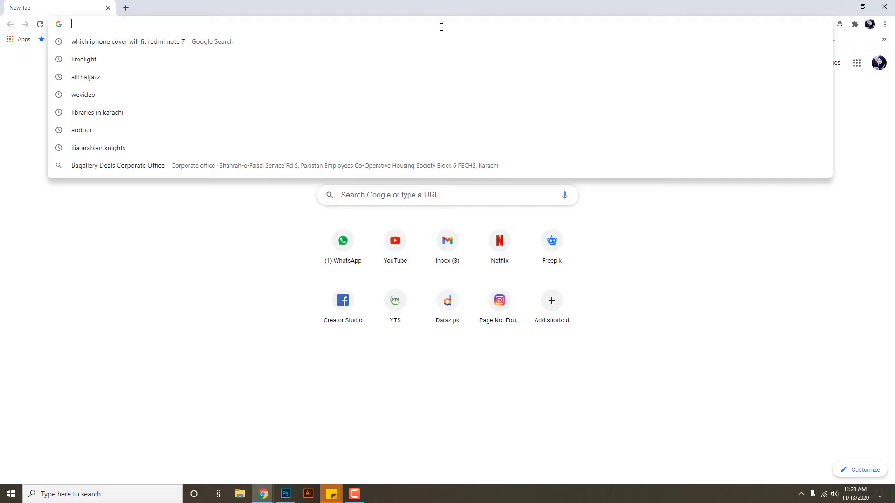
Step: Search the web for "canva" and open the official Canva website
type("canva")
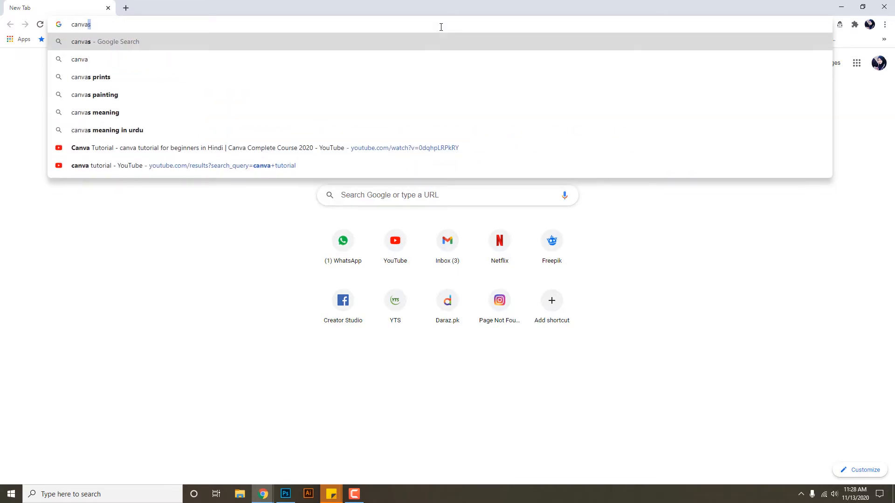
key("BackSpace")
key("Return")
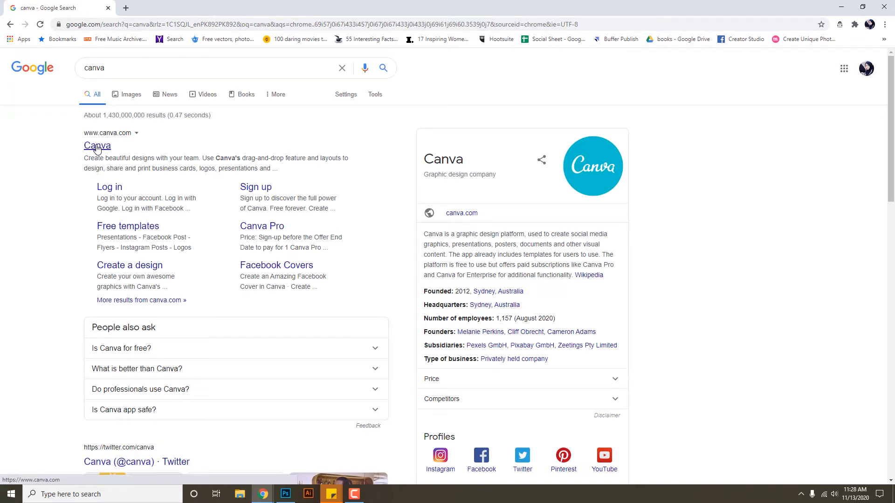
left_click(97, 147)
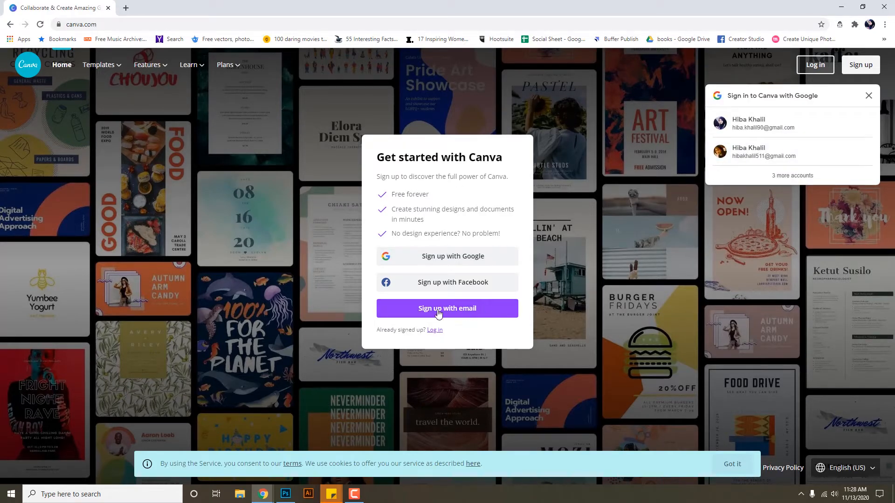
Step: Sign up with an existing Google account for Personal use, declining the Canva Pro trial
left_click(447, 260)
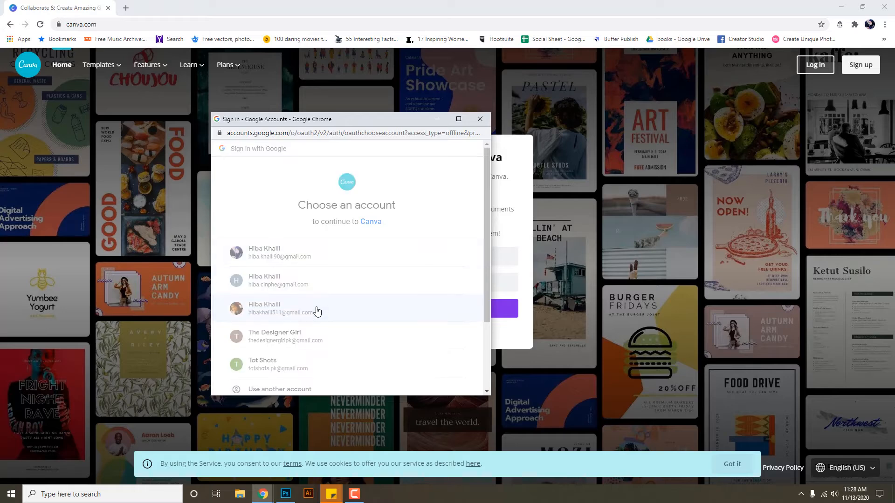
left_click(316, 307)
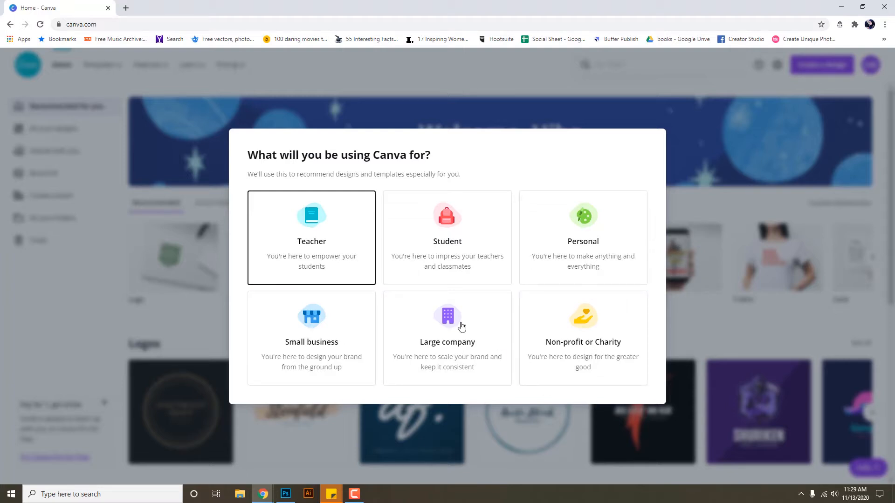
left_click(595, 241)
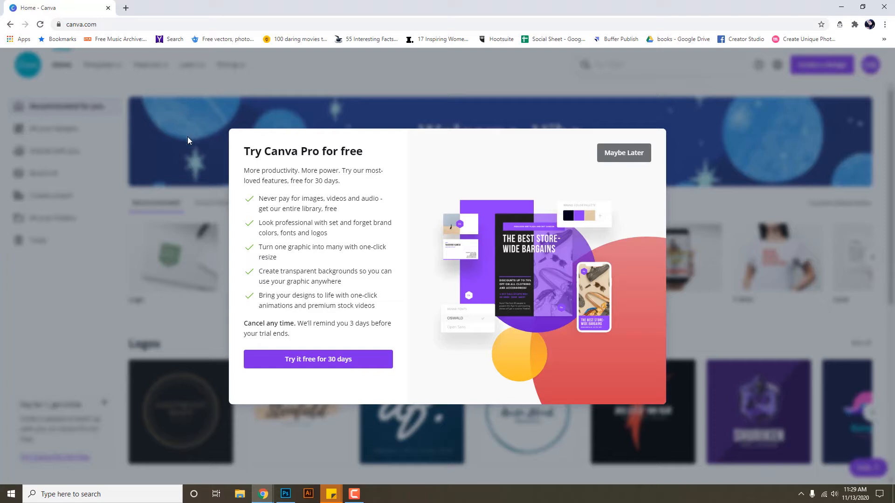
left_click(625, 154)
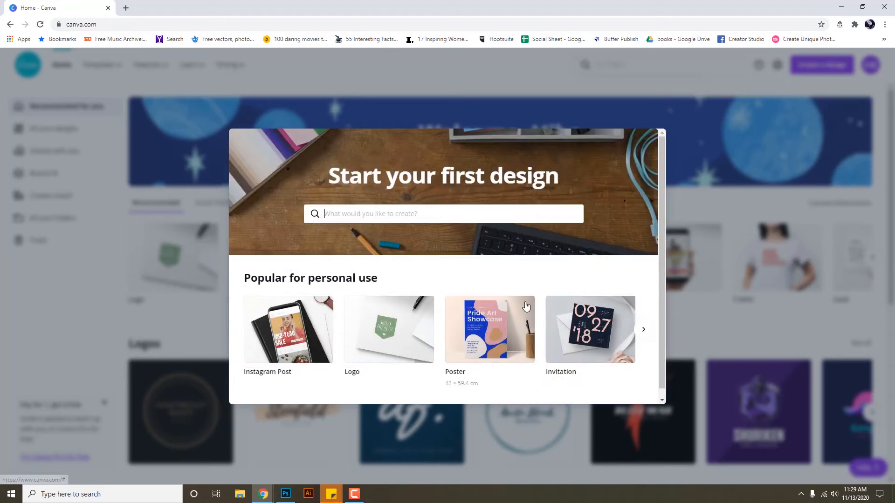
Step: Examine the popular design types for personal use, the full list of design types and the Custom dimensions option
scroll(526, 305, "down", 1)
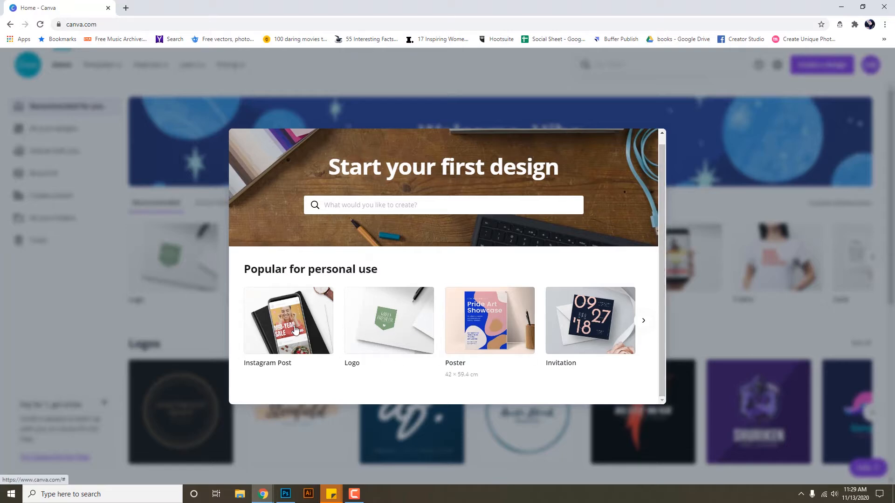
left_click(643, 321)
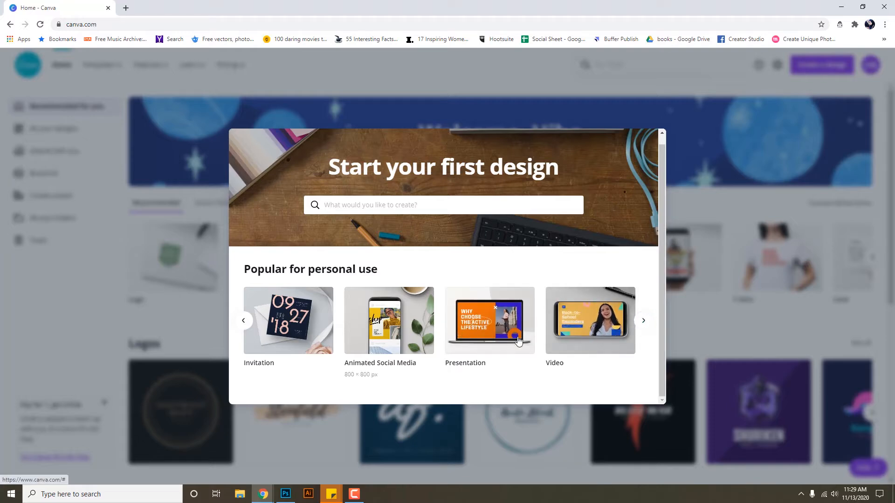
left_click(642, 321)
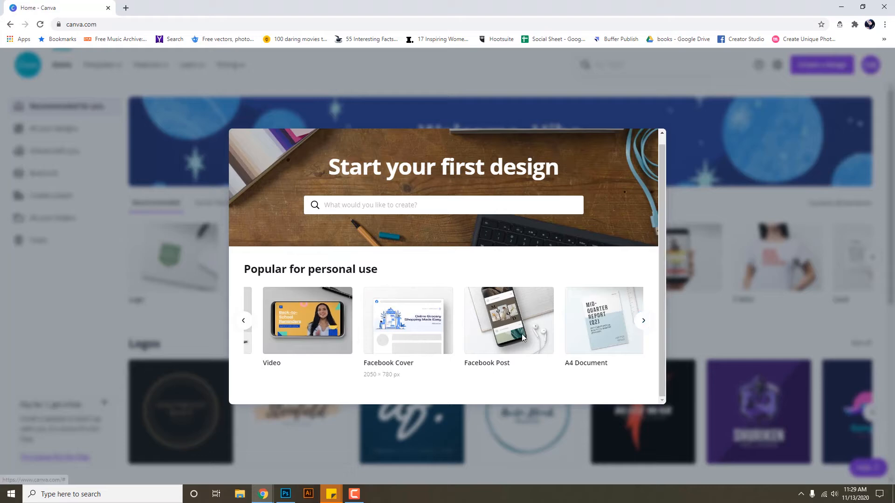
left_click(646, 323)
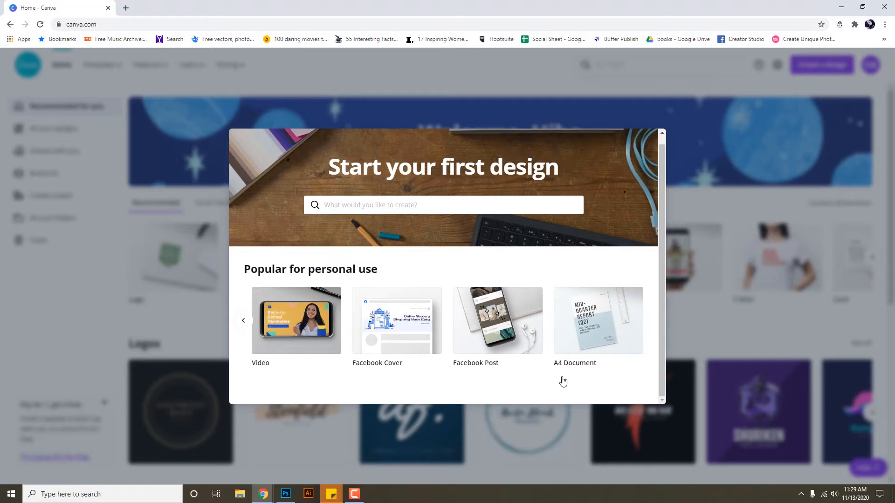
left_click(447, 201)
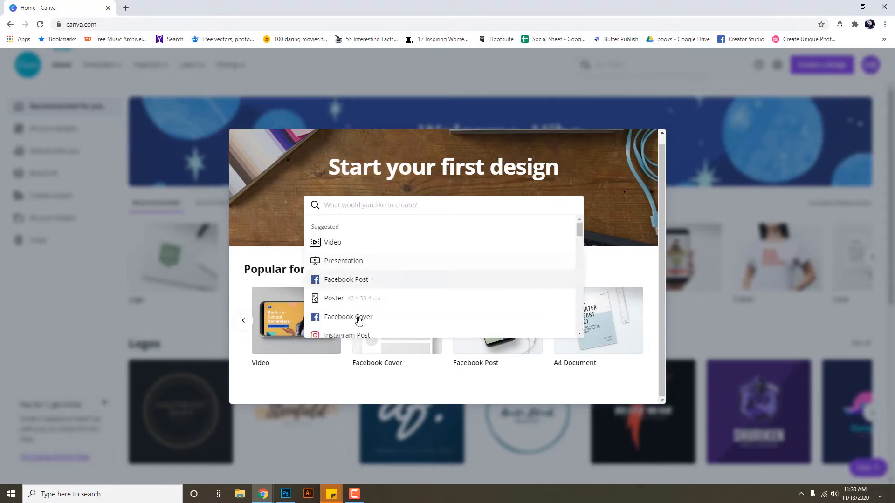
scroll(580, 265, "down", 1)
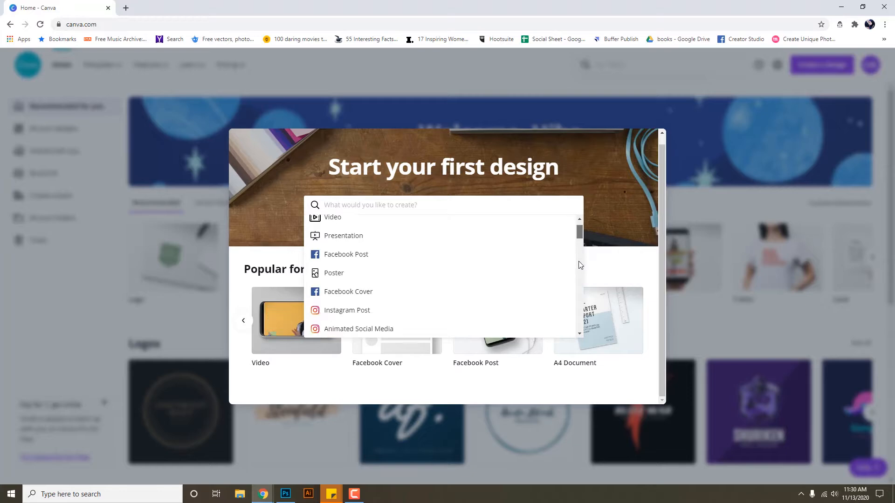
scroll(581, 288, "down", 10)
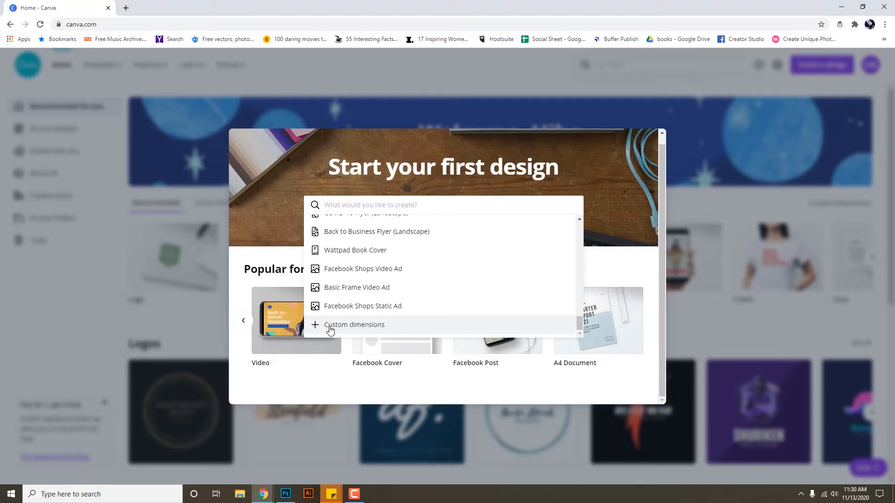
left_click(380, 326)
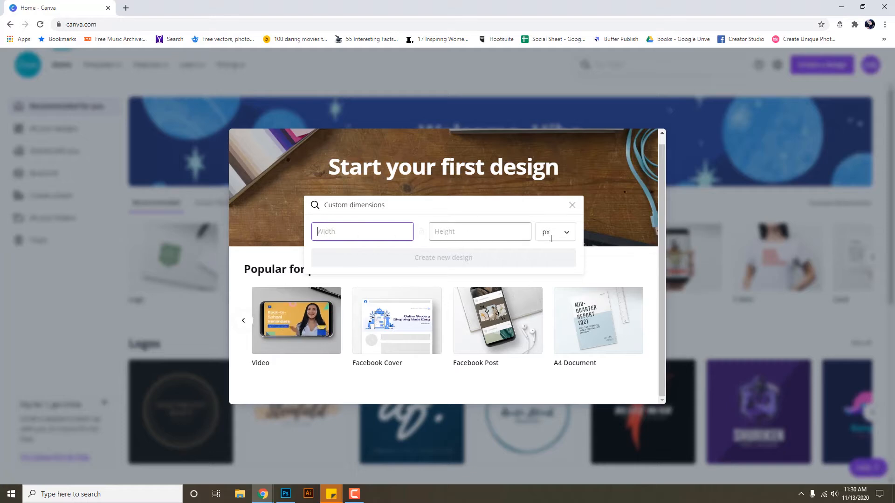
left_click(573, 205)
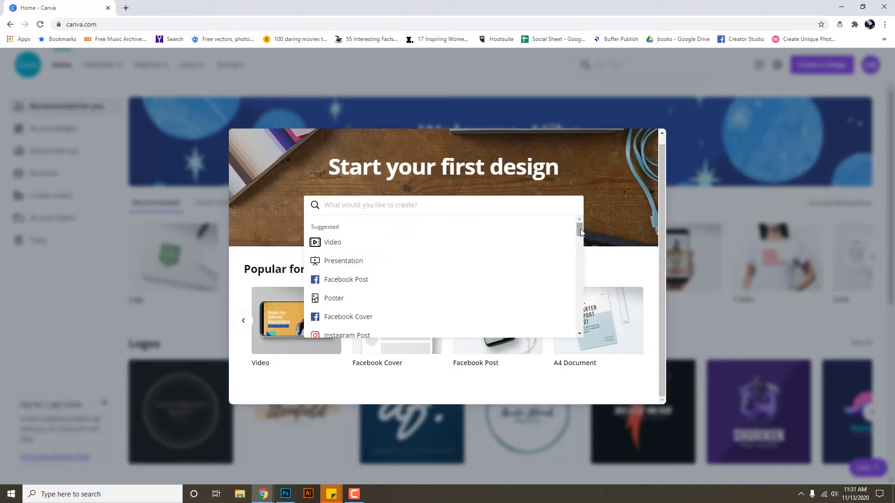
Step: Create a new Business Card design and dismiss the introductory template tour
left_click_drag(580, 233, 577, 261)
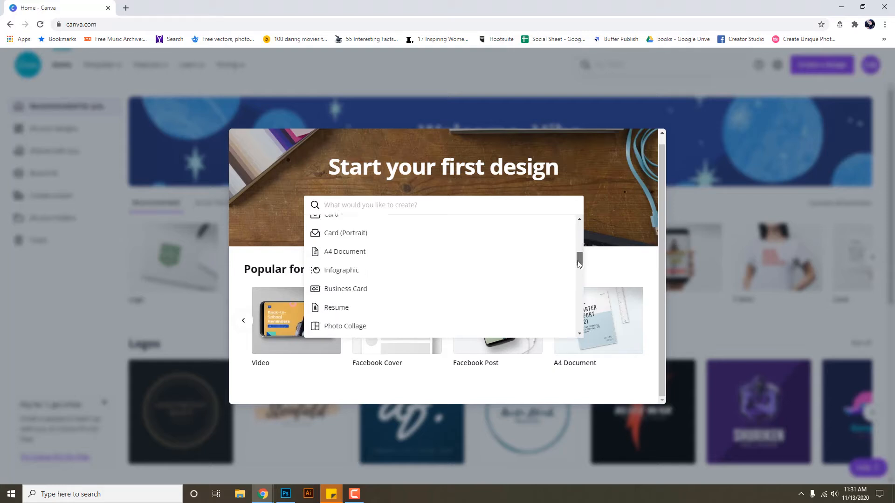
left_click(357, 282)
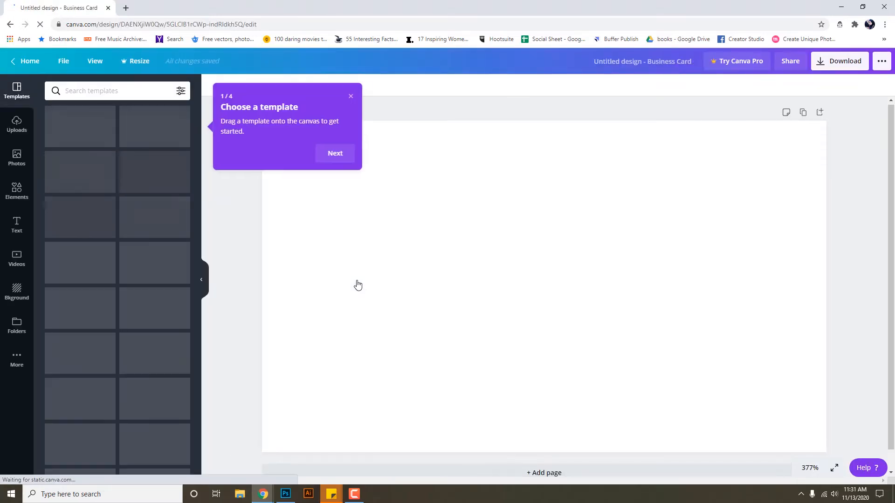
left_click(347, 97)
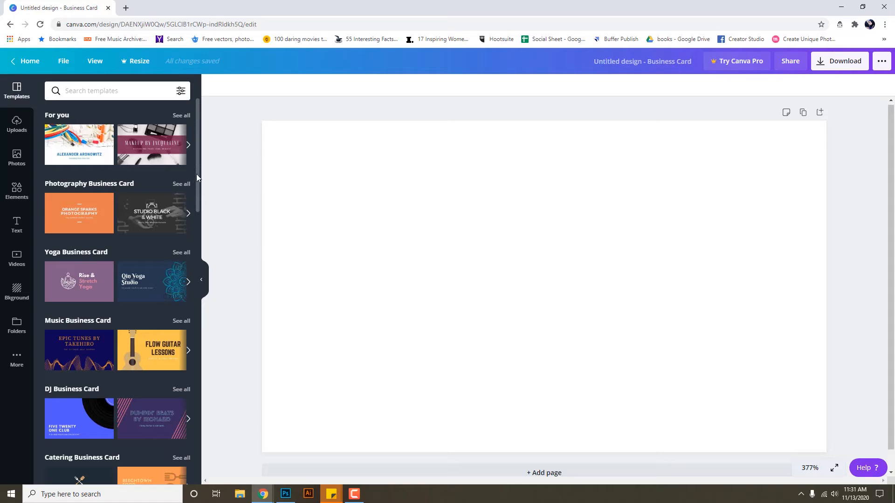
Step: Apply both pages of the Illustrated Yellow Hair Salon Stylist Card template from the Hair Salon Business Card category
left_click_drag(196, 173, 200, 378)
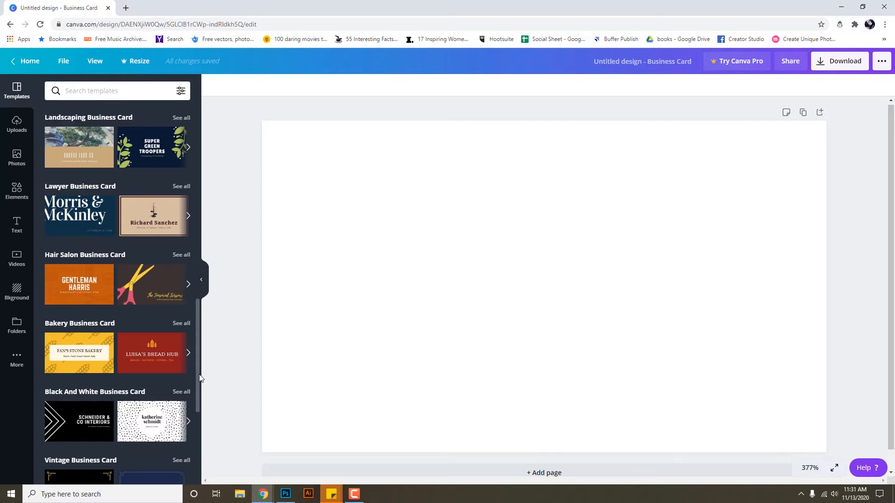
left_click(143, 289)
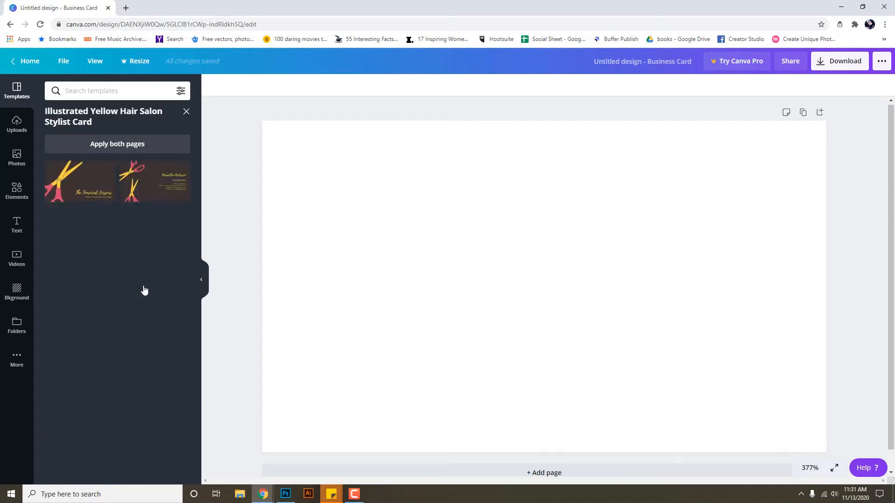
left_click(122, 147)
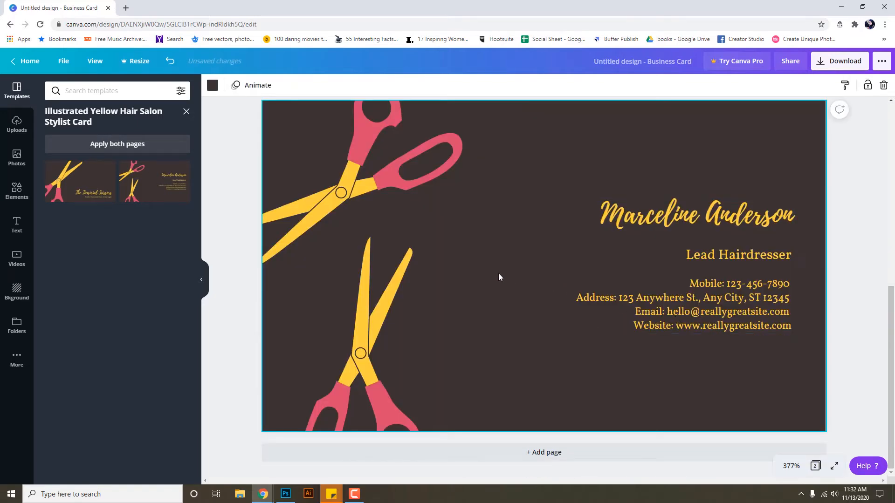
Step: Examine the contact text group and the two scissors graphics on the card's second page as separate selectable elements
left_click(689, 219)
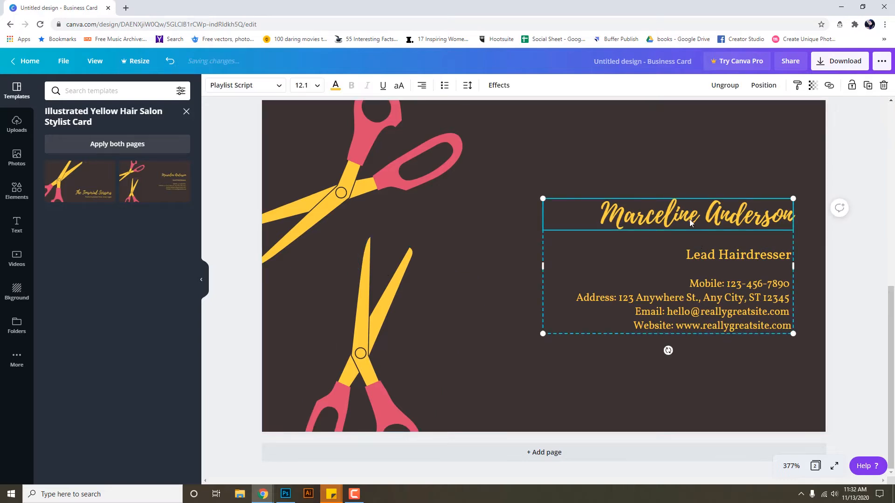
left_click(387, 324)
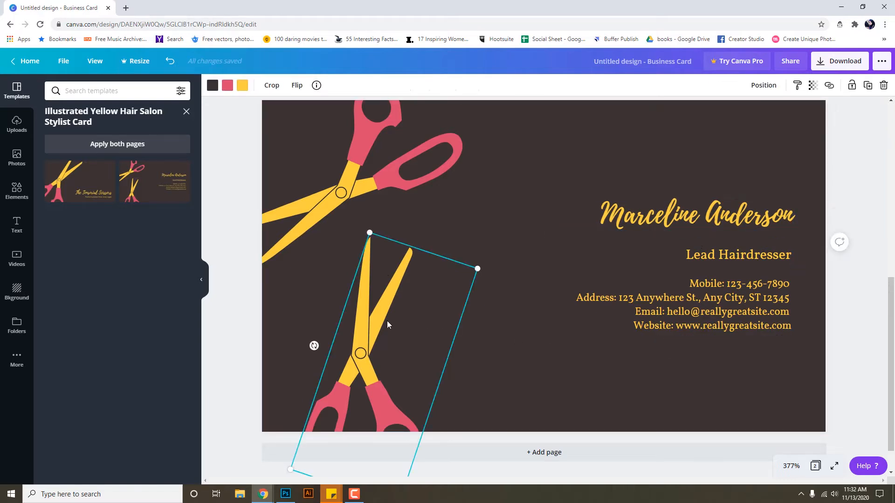
left_click(396, 188)
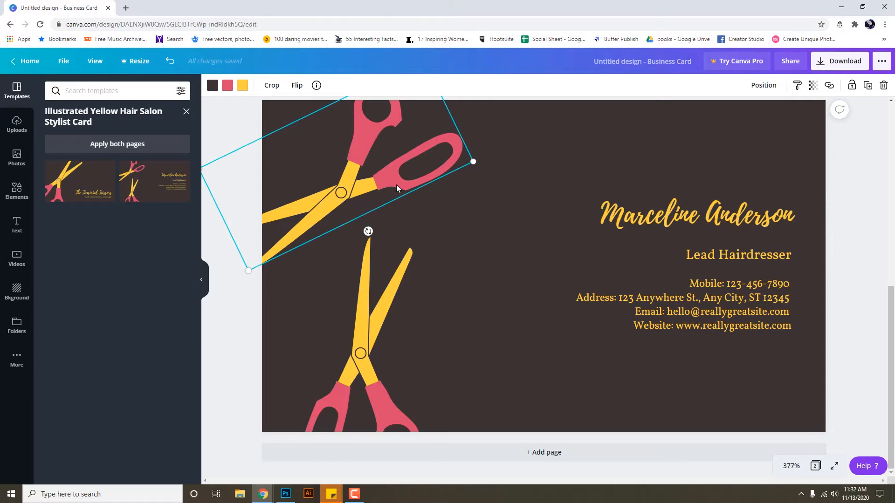
left_click(502, 221)
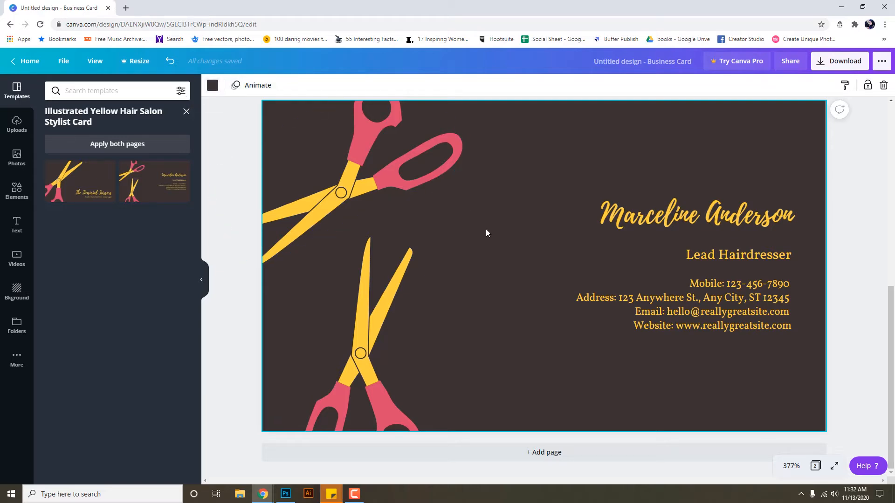
left_click(396, 177)
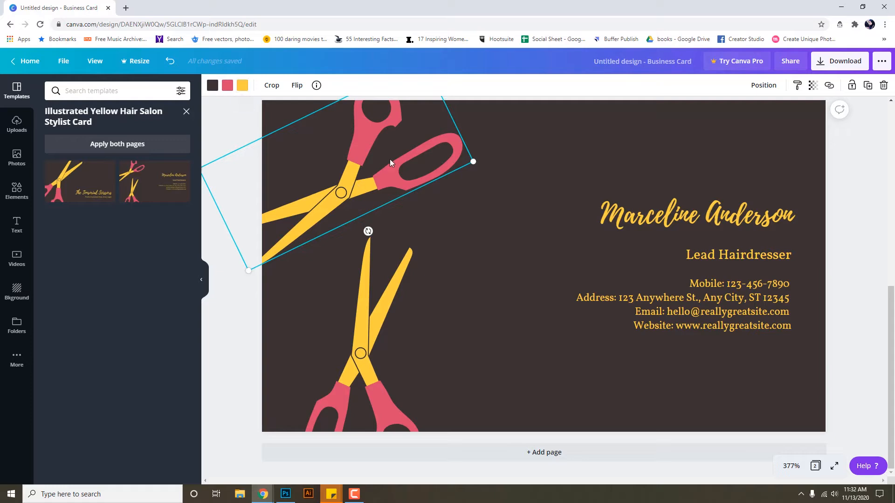
left_click(664, 219)
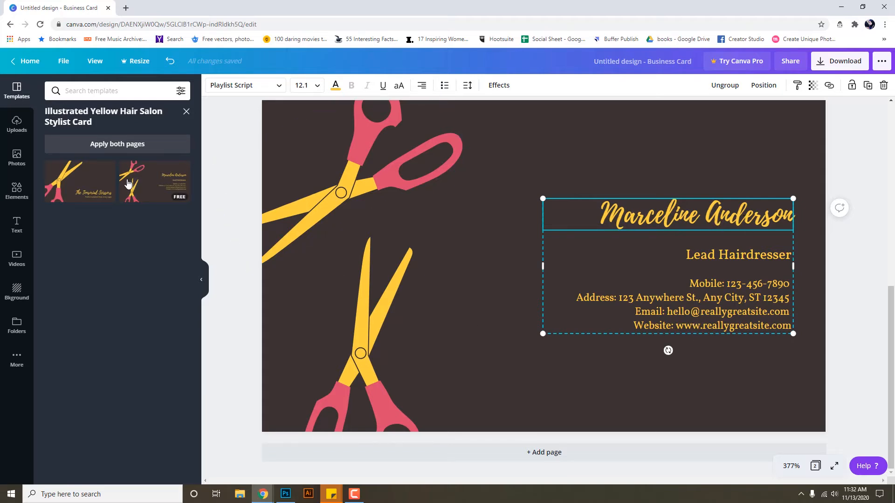
Step: Replace the contact page's layout with the template's front page, "The Tonsorial Scissors"
left_click(82, 183)
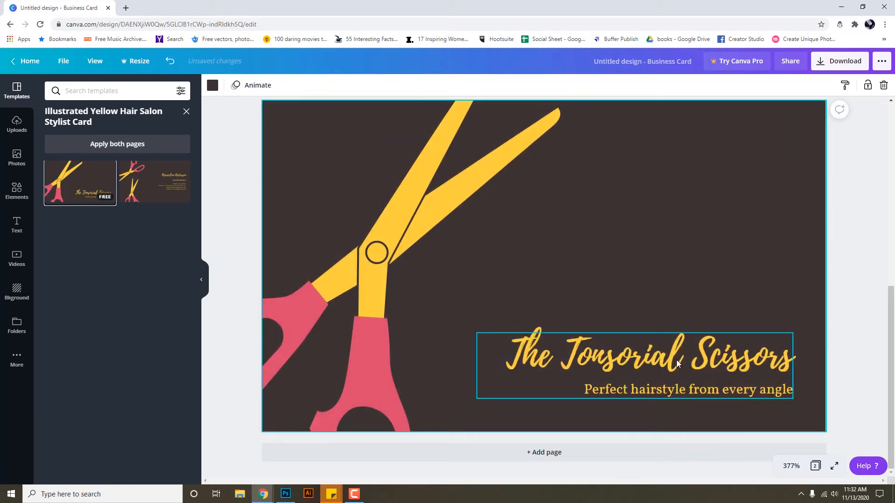
Step: Try resizing the large scissors graphic from its corner and undo the change
left_click(369, 282)
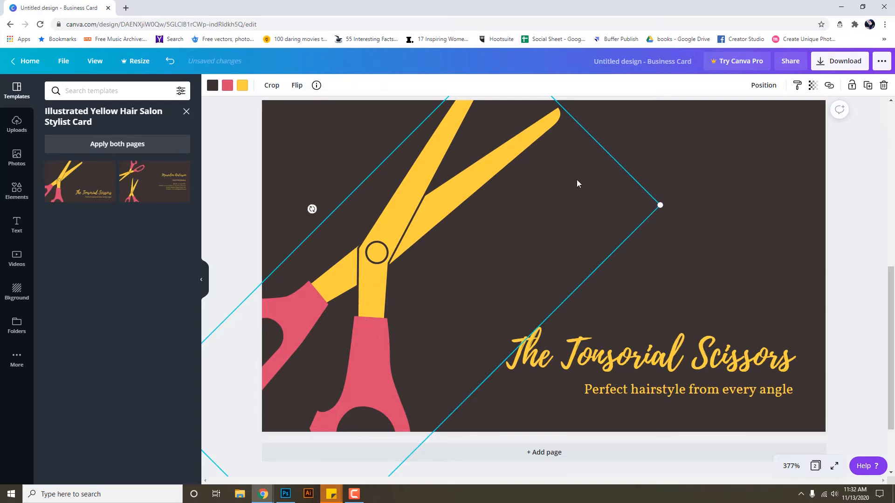
left_click_drag(662, 204, 816, 171)
key("ctrl+z")
Step: Rotate the large scissors graphic clockwise and move it toward the middle of the card
scroll(817, 170, "down", 1)
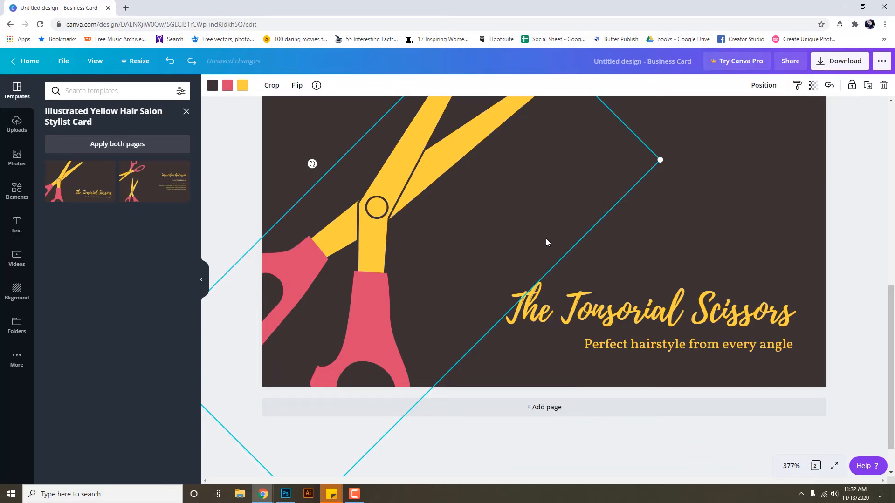
scroll(546, 241, "up", 6)
scroll(546, 243, "down", 5)
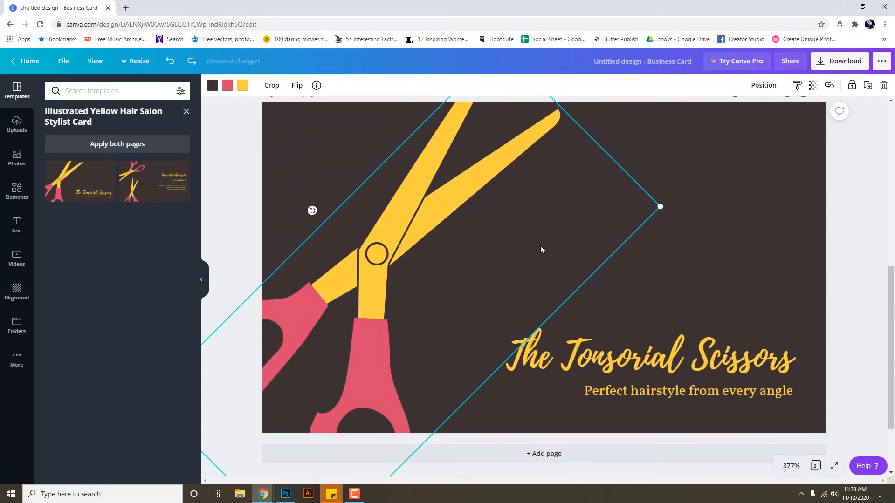
left_click_drag(313, 210, 356, 181)
left_click_drag(384, 267, 461, 257)
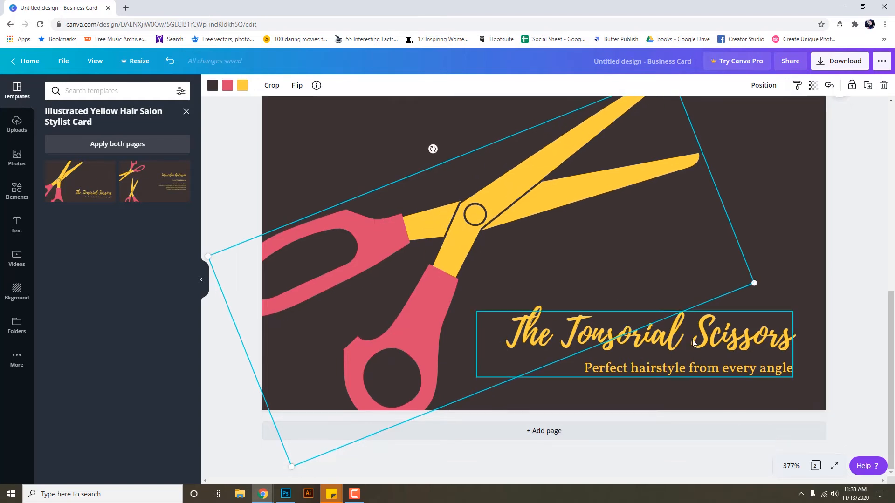
Step: Recolor the yellow blades of the large scissors on the second page light orange
left_click(692, 340)
left_click(512, 209)
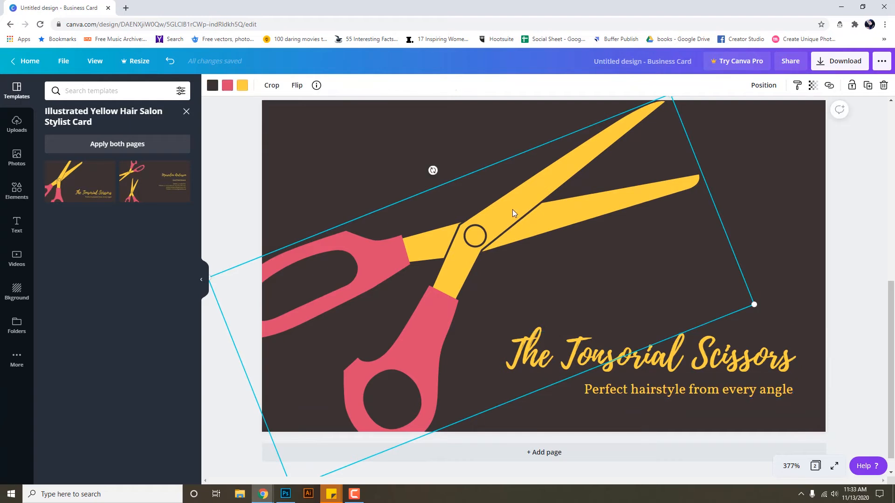
left_click(242, 85)
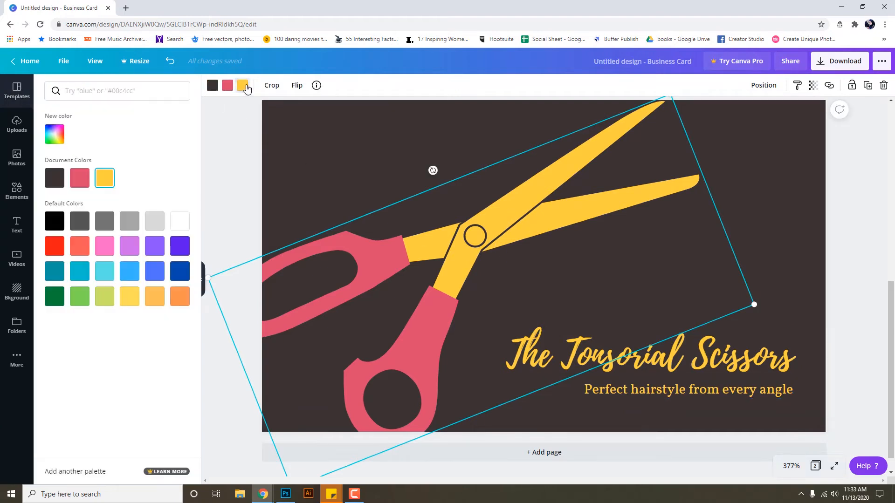
left_click(156, 298)
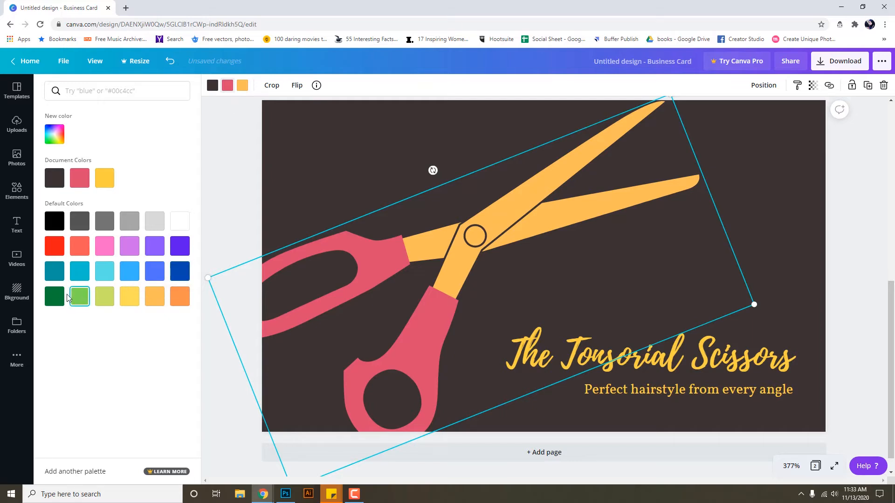
Step: Try light blue, cobalt blue and royal blue on the large scissors' pink handles, settling on turquoise
left_click(126, 276)
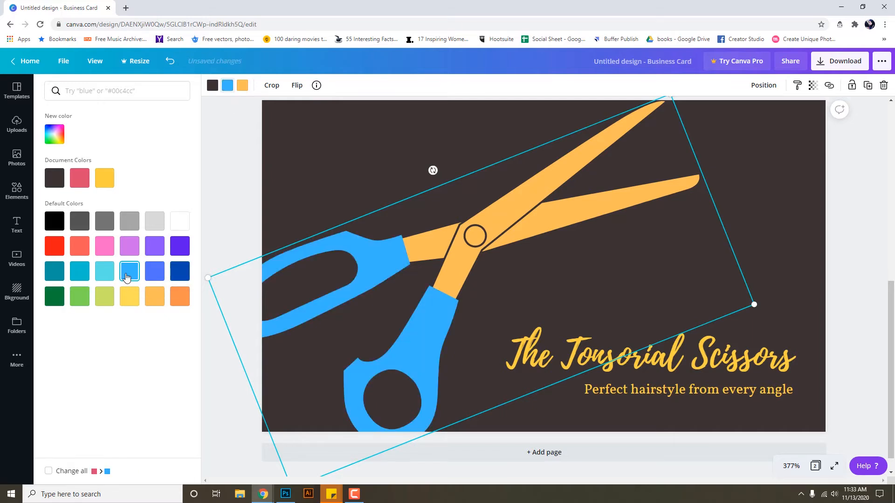
left_click(181, 272)
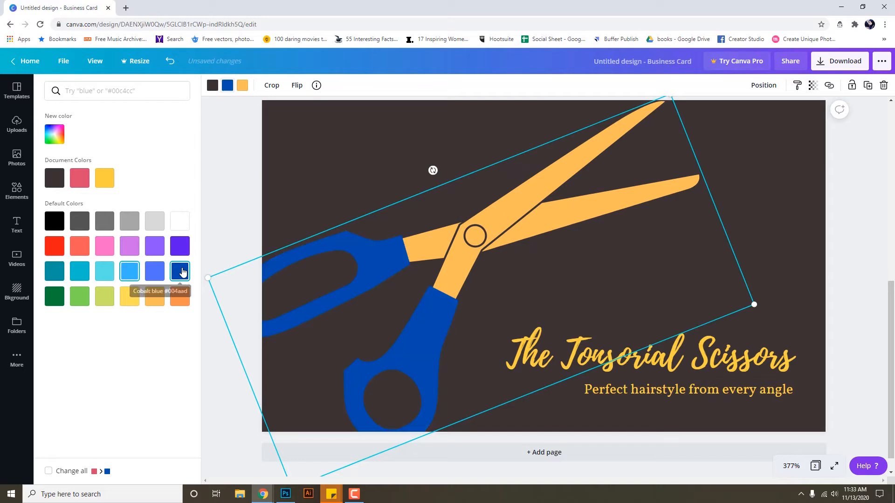
left_click(155, 275)
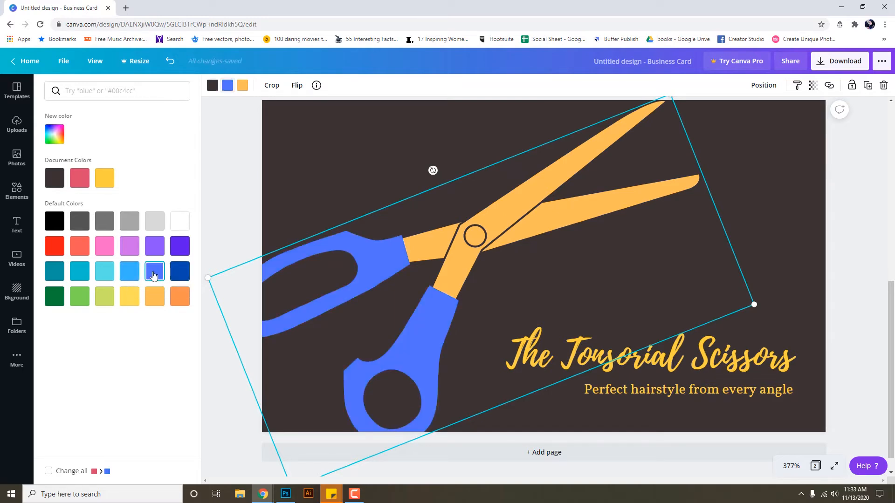
left_click(78, 272)
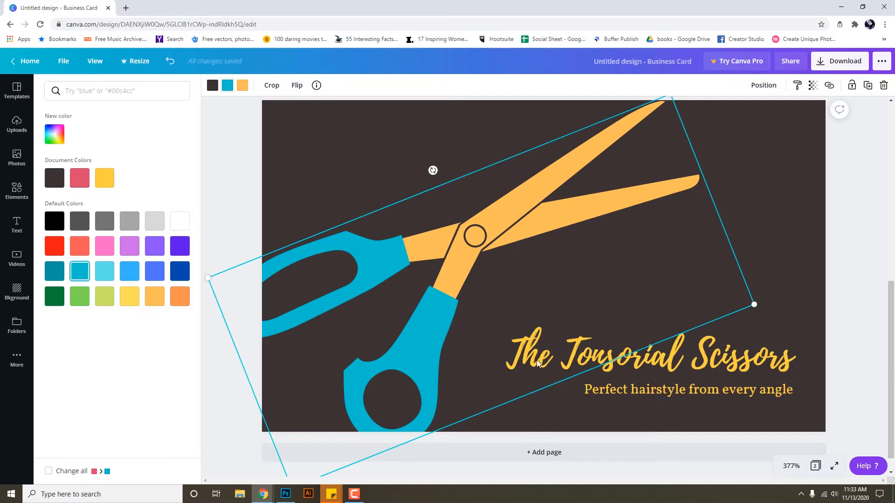
Step: Recolor the tagline "Perfect hairstyle from every angle" on the second page turquoise to match the scissors' handles
left_click(678, 393)
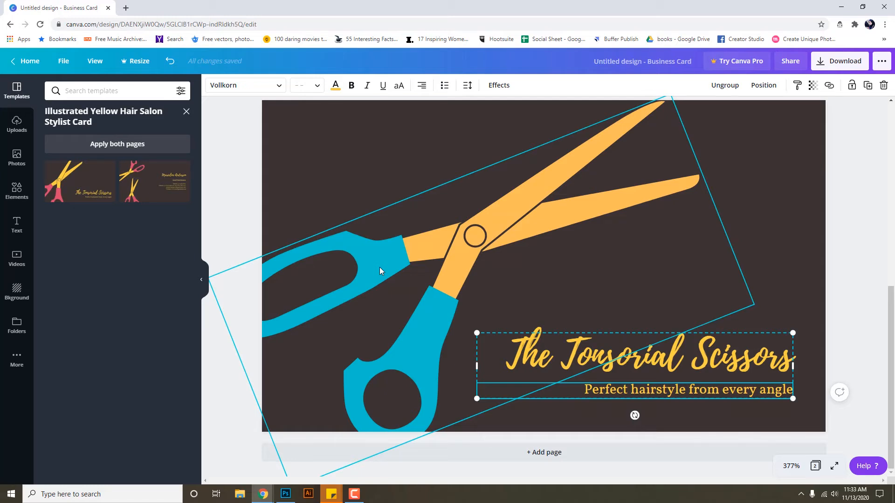
left_click(434, 253)
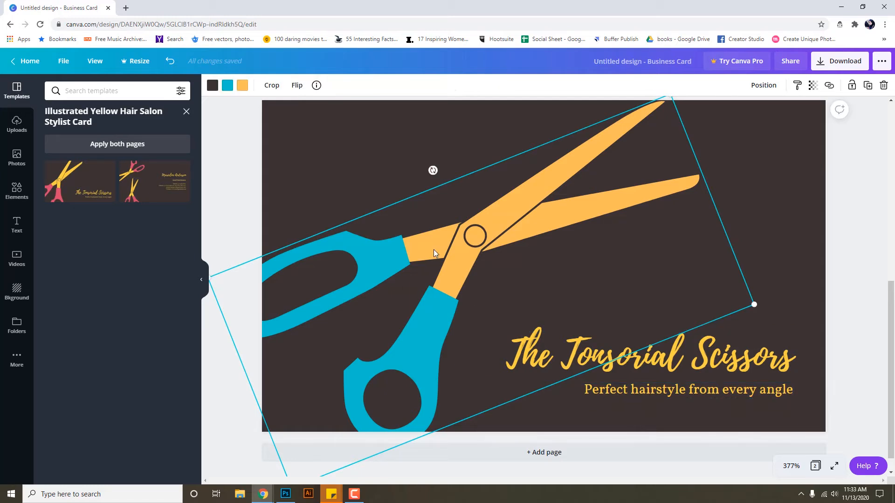
left_click(711, 393)
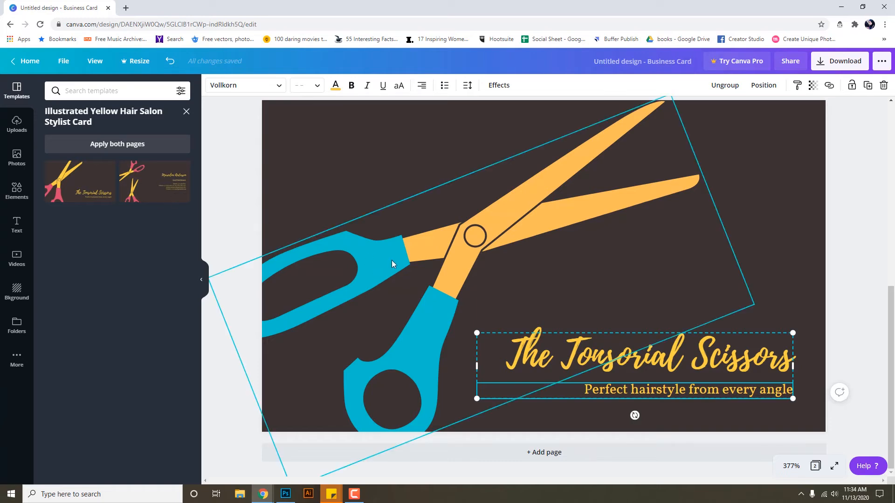
left_click(335, 86)
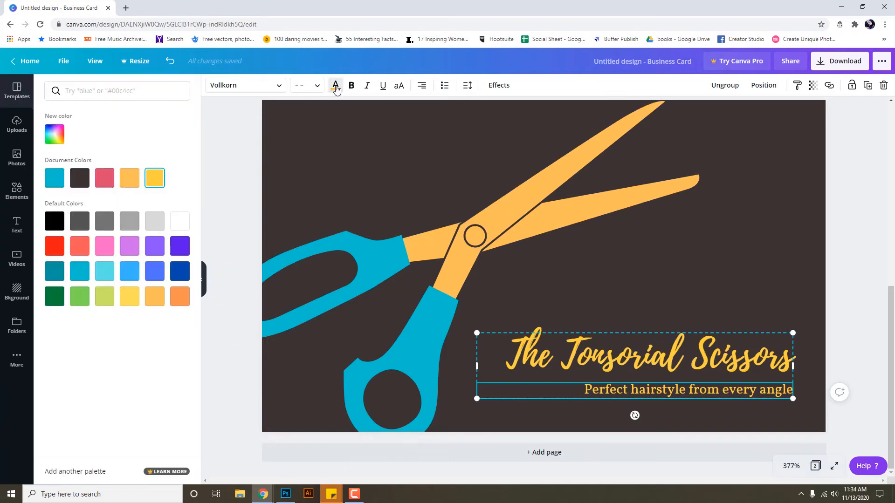
left_click(55, 178)
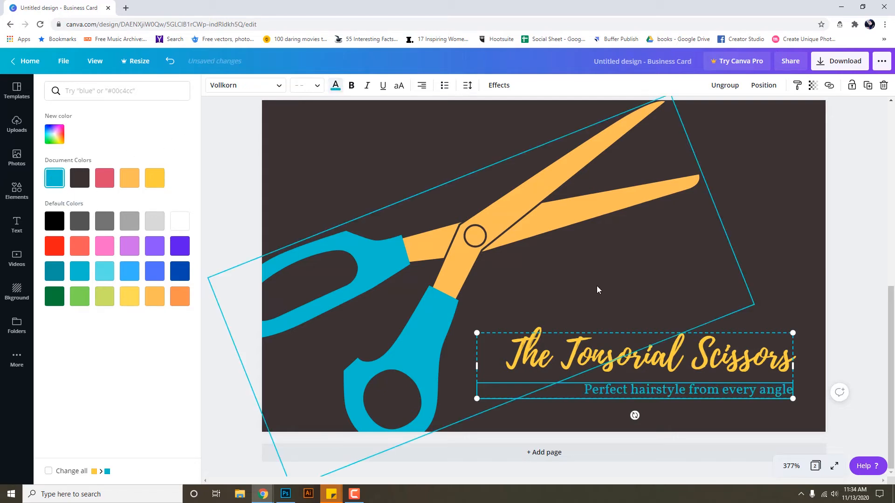
left_click(788, 288)
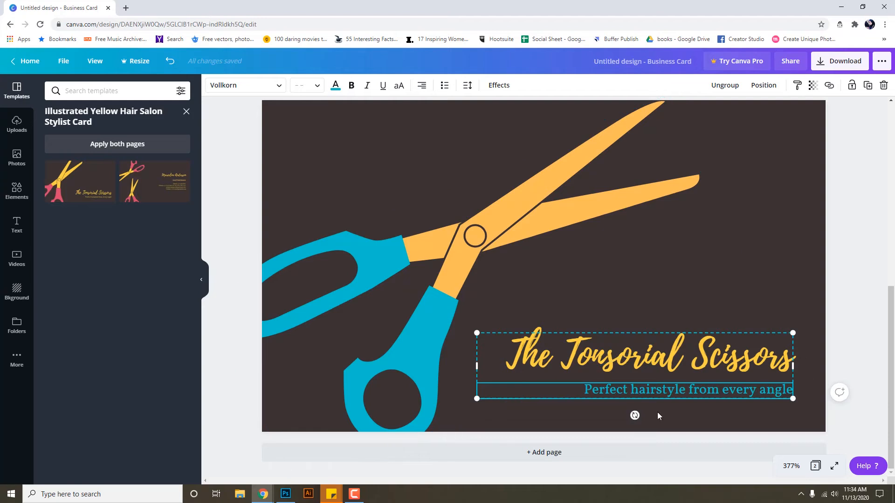
Step: Rotate the large scissors graphic counterclockwise and shift it toward the card's left edge
left_click(516, 206)
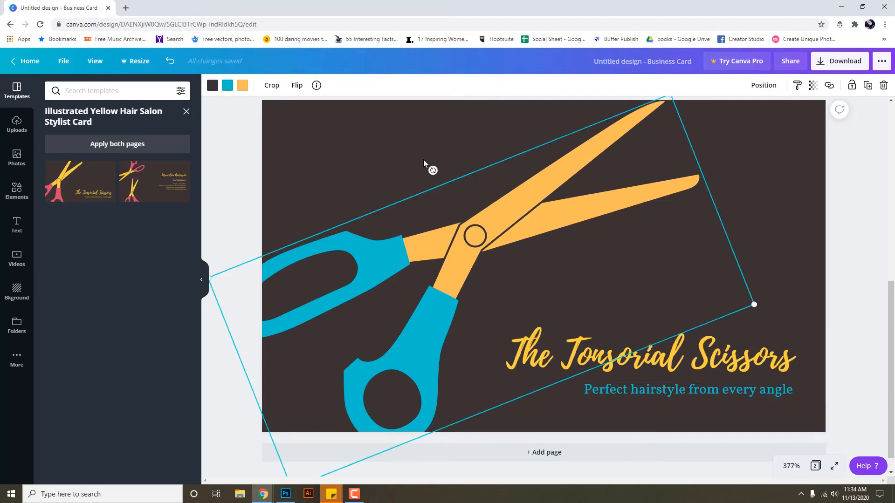
left_click_drag(431, 169, 406, 185)
left_click_drag(513, 188, 475, 187)
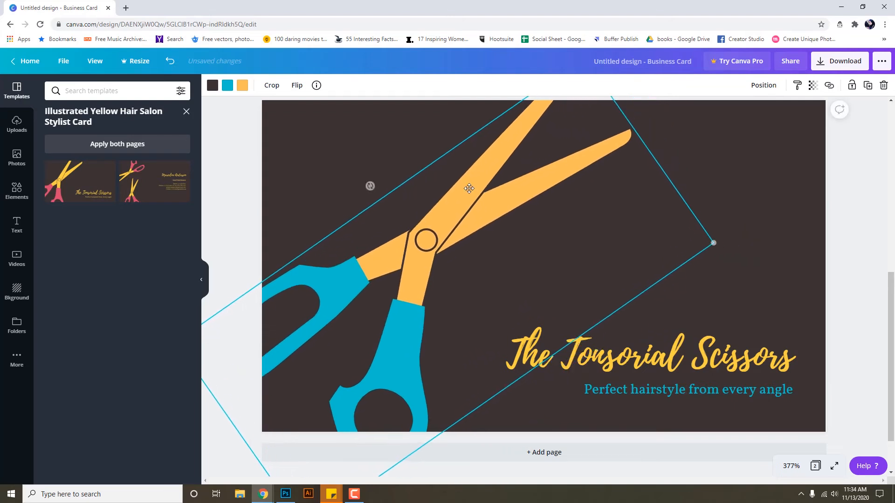
Step: Apply the template's contact layout to the second page and recolor its upper scissors with turquoise handles and light orange blades
left_click(159, 199)
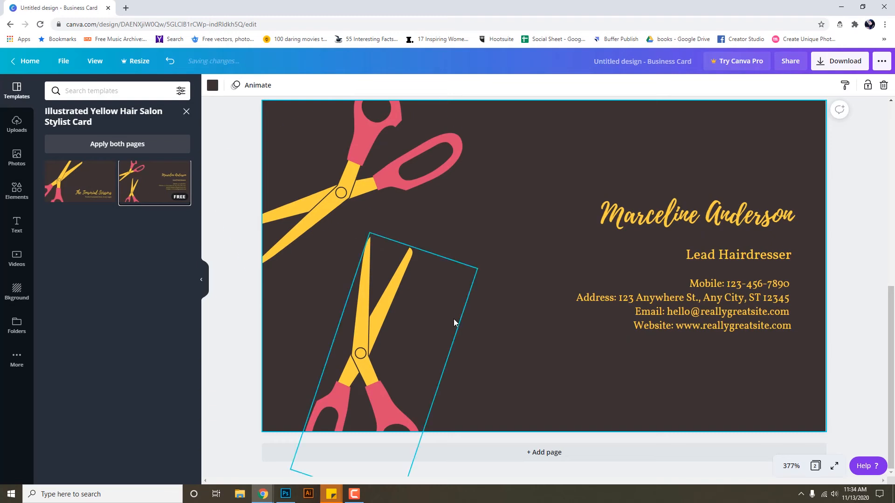
left_click(396, 191)
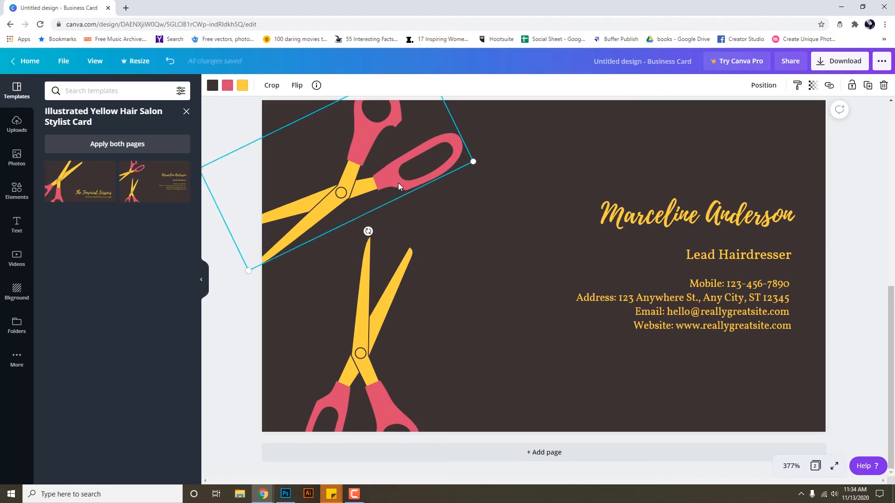
left_click(228, 85)
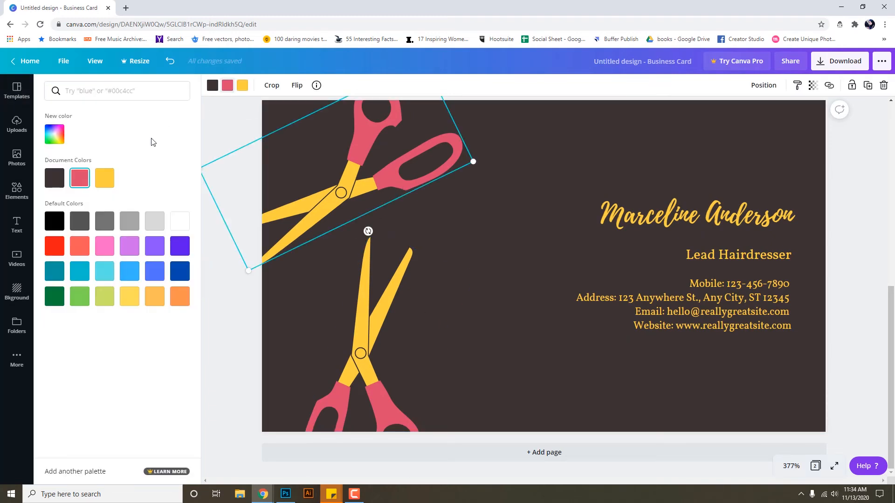
left_click(80, 271)
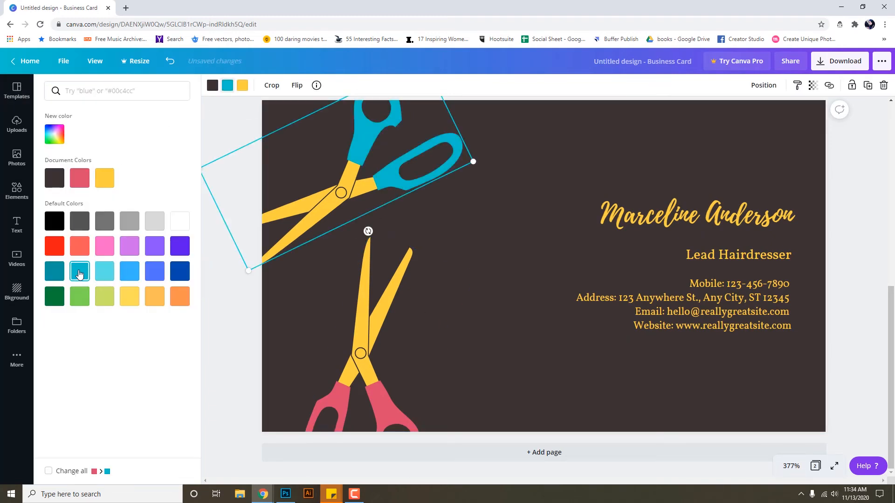
left_click(153, 302)
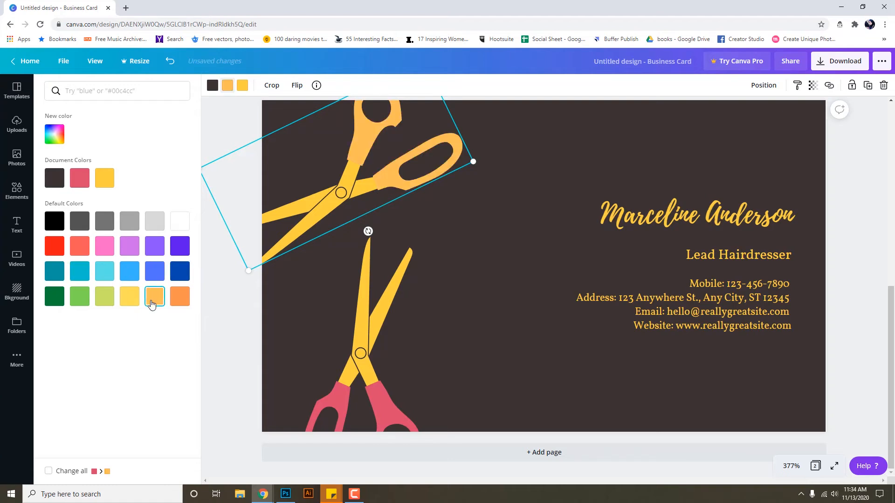
left_click(79, 272)
left_click(242, 86)
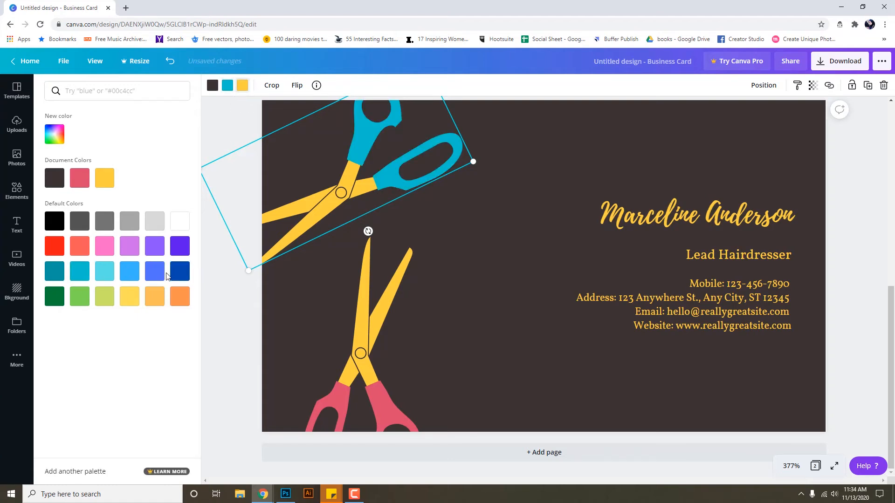
left_click(154, 299)
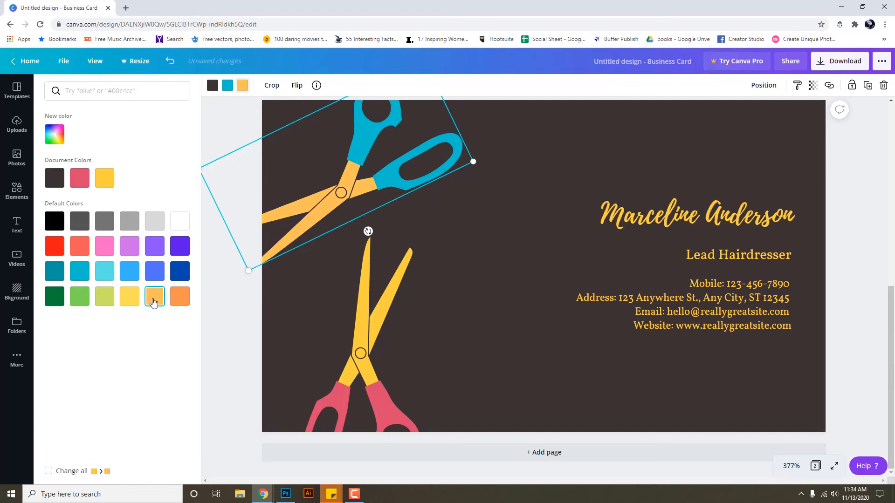
Step: Recolor the lower scissors on the contact page with light orange blades and turquoise handles
left_click(359, 331)
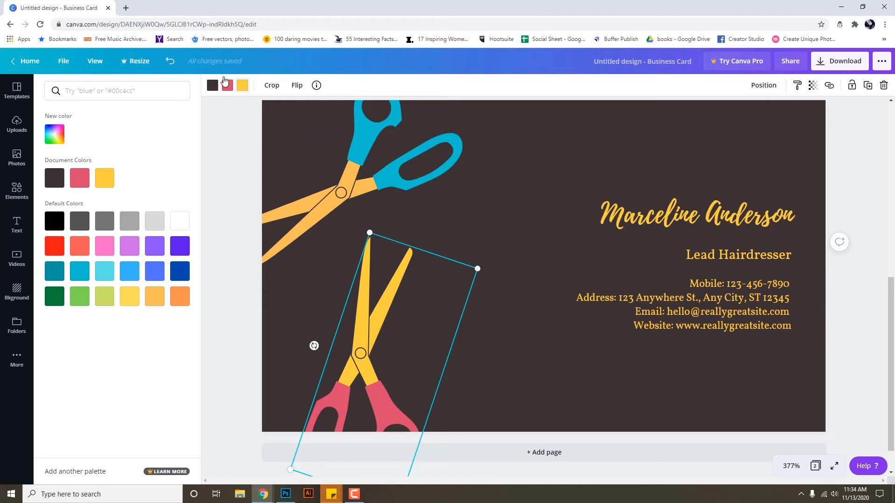
left_click(154, 297)
left_click(228, 88)
left_click(80, 273)
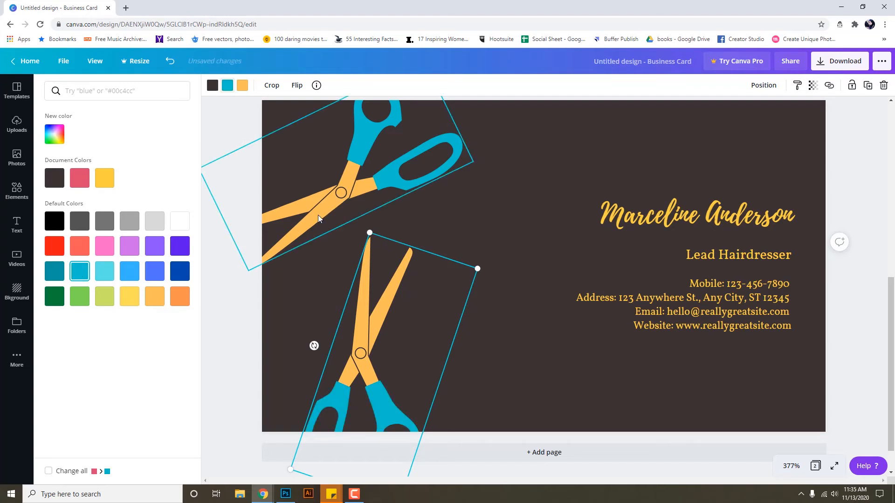
Step: Recolor the front page's large scissors with turquoise handles and light orange blades, matching the contact page
scroll(434, 341, "up", 7)
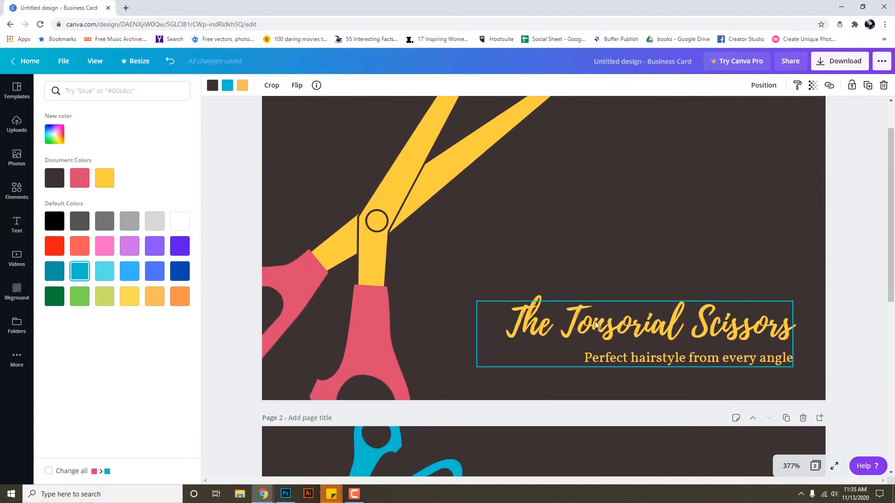
left_click(594, 321)
scroll(591, 323, "up", 1)
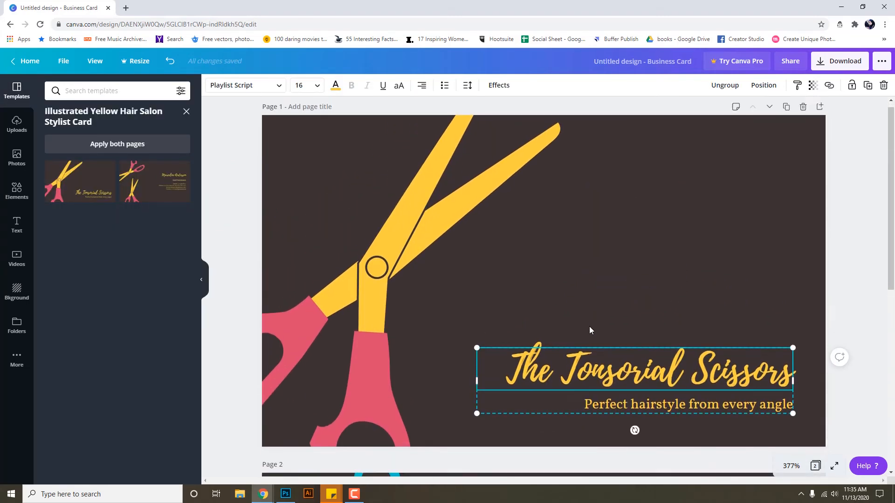
scroll(589, 326, "down", 7)
scroll(589, 326, "up", 7)
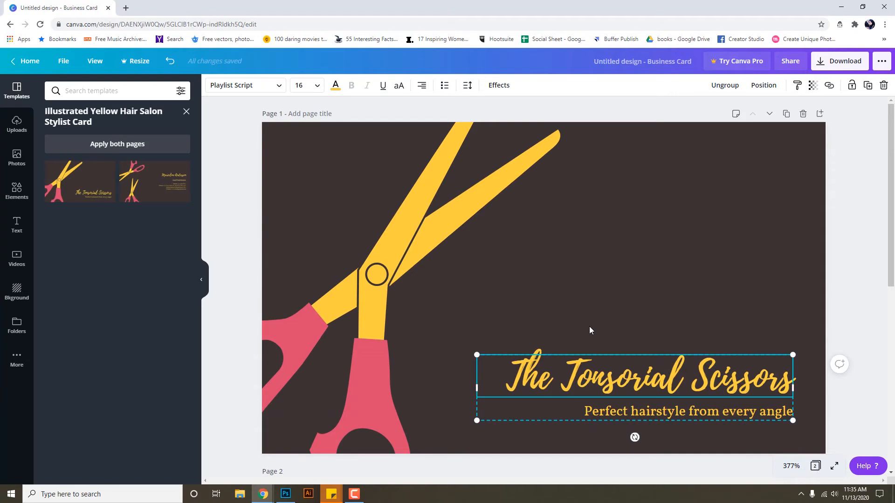
left_click(414, 255)
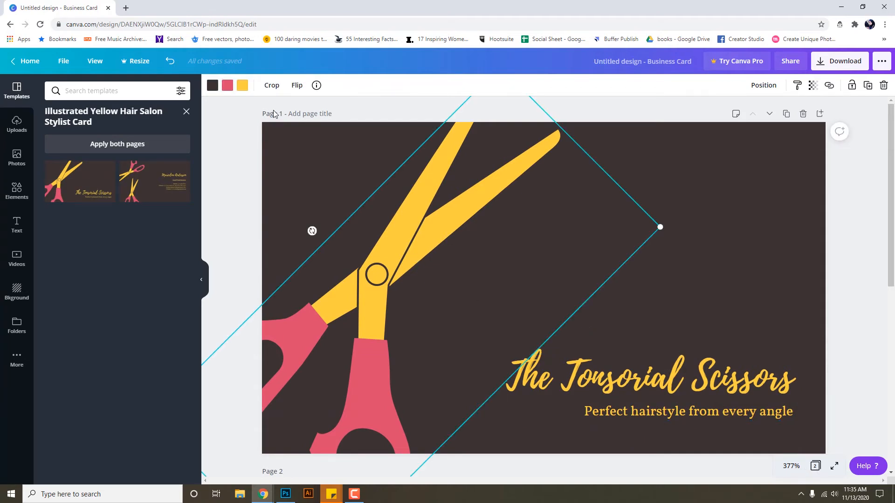
left_click(228, 85)
left_click(54, 185)
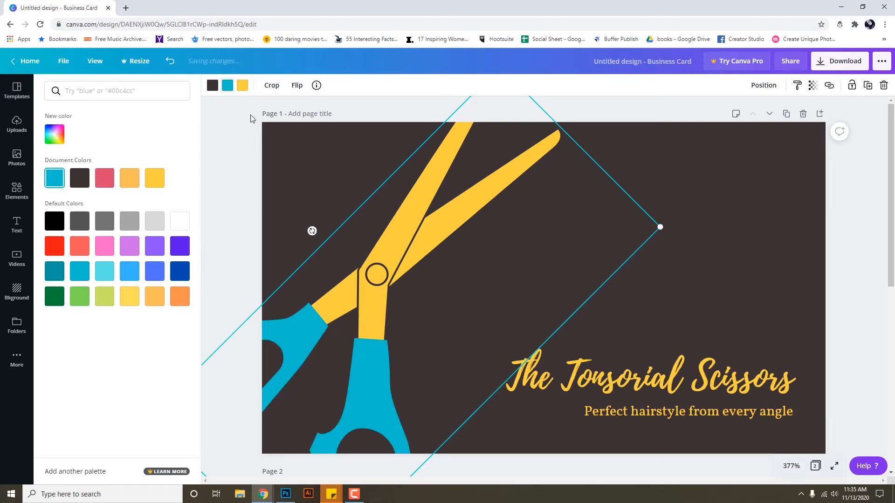
left_click(242, 85)
left_click(129, 178)
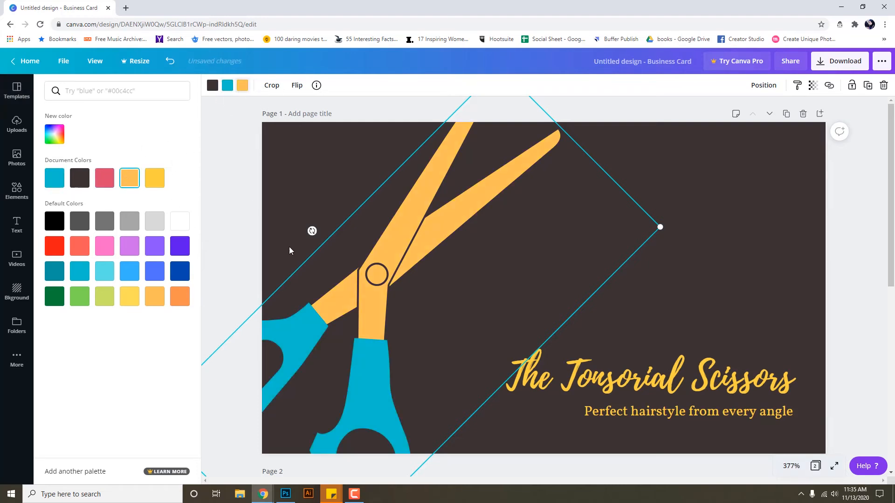
Step: Recolor the front page's title "The Tonsorial Scissors" light orange and its tagline turquoise
left_click(661, 384)
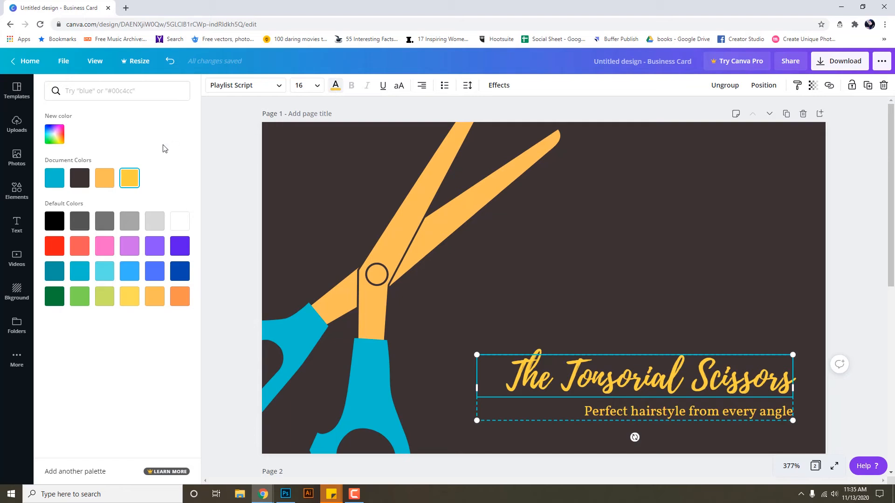
left_click(104, 178)
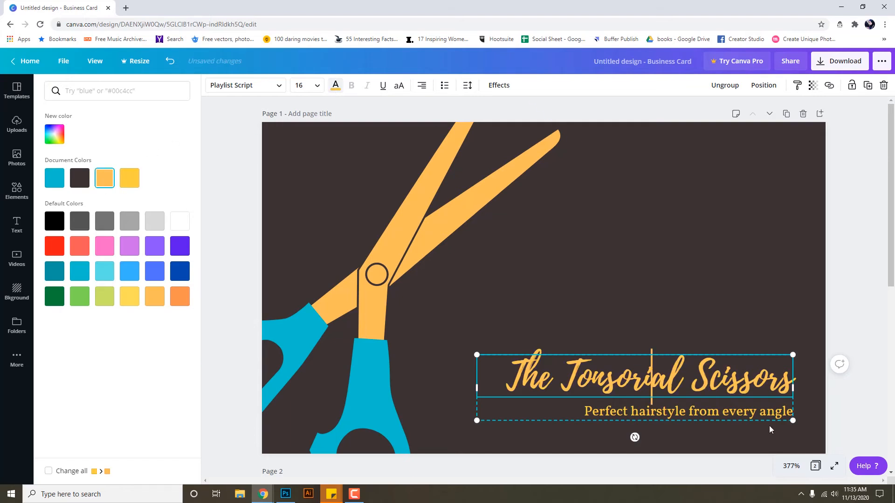
left_click(742, 412)
left_click(336, 88)
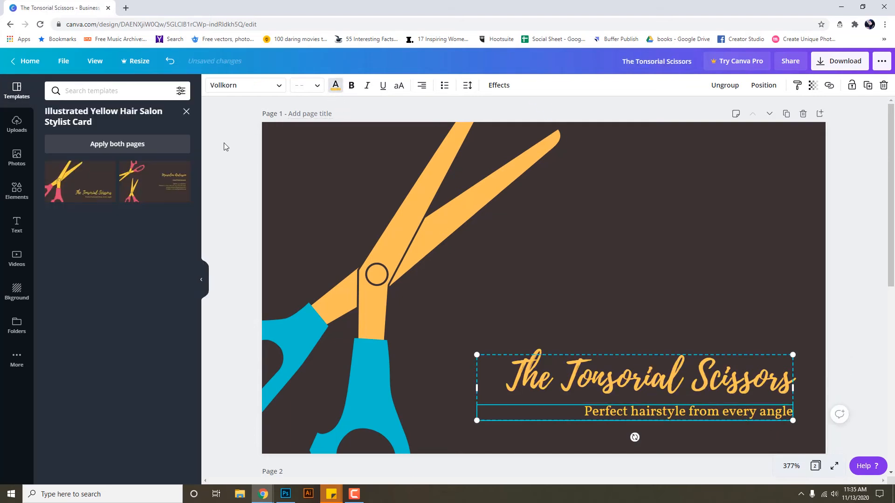
left_click(336, 88)
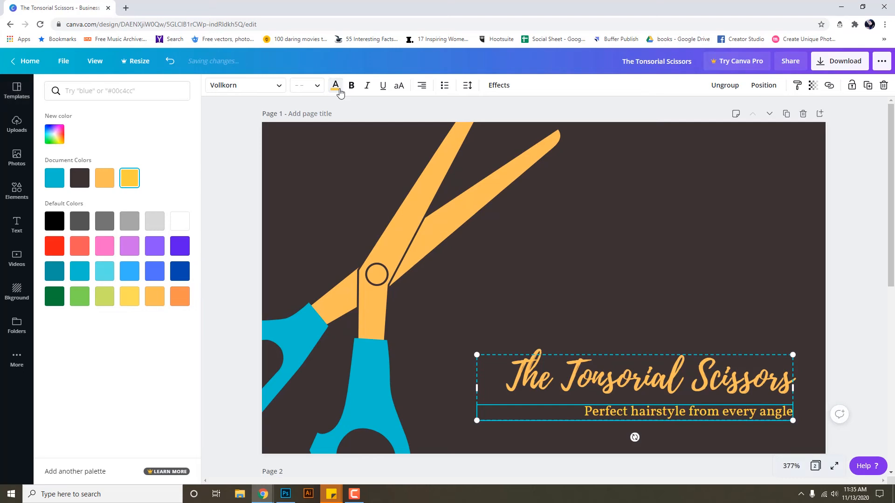
left_click(47, 182)
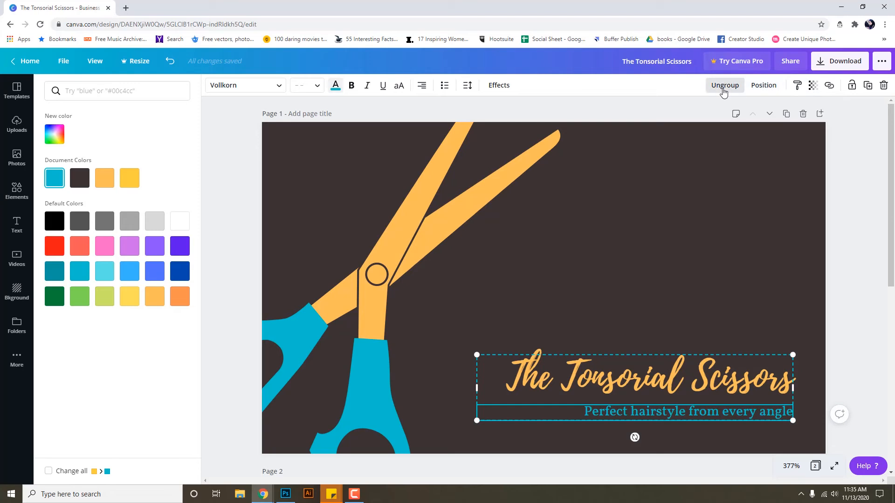
Step: Lock the front page's title and tagline group and release the lock again
left_click(851, 87)
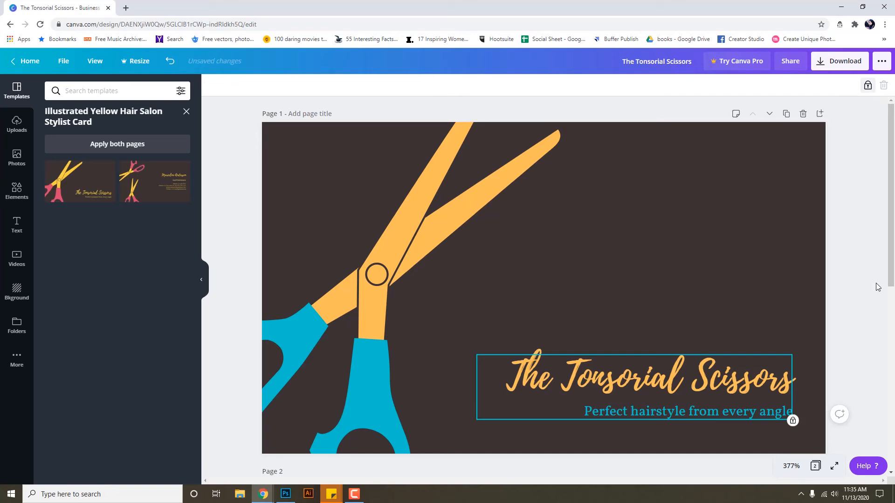
left_click(867, 85)
left_click(867, 216)
Step: Recolor the hairdresser's name on the contact page turquoise
scroll(867, 216, "down", 8)
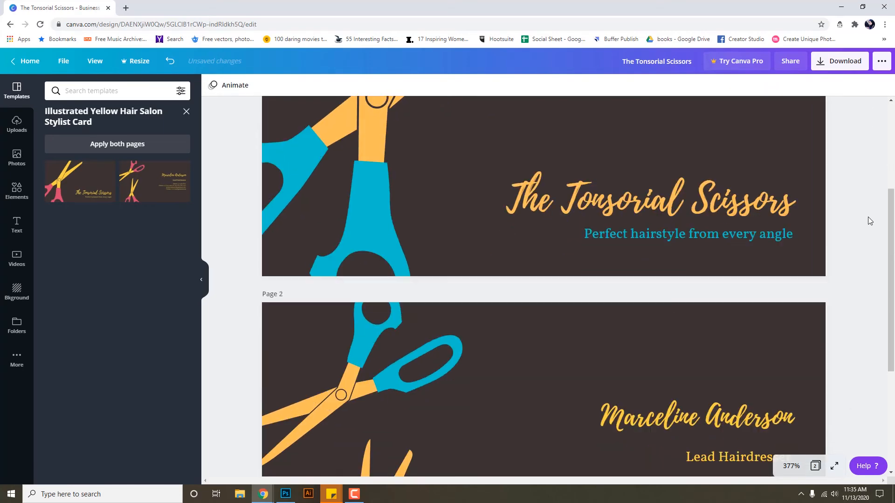
left_click(744, 212)
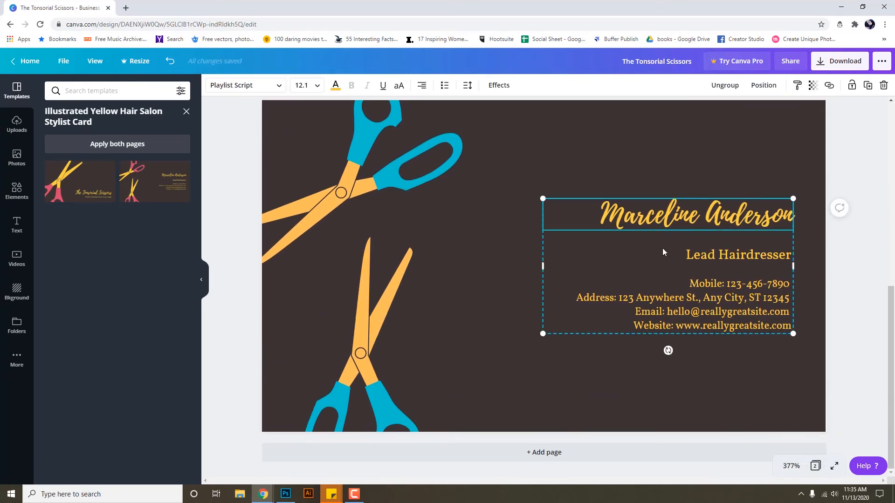
left_click(702, 215)
left_click(337, 88)
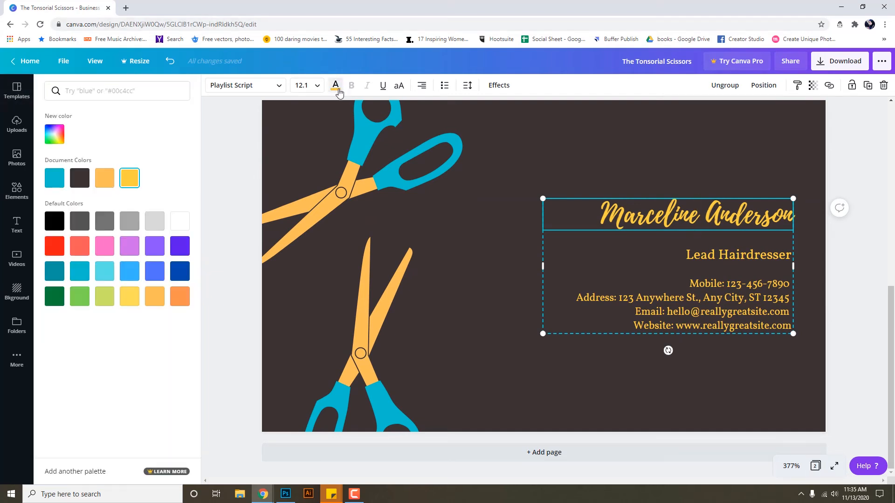
left_click(55, 178)
left_click(855, 273)
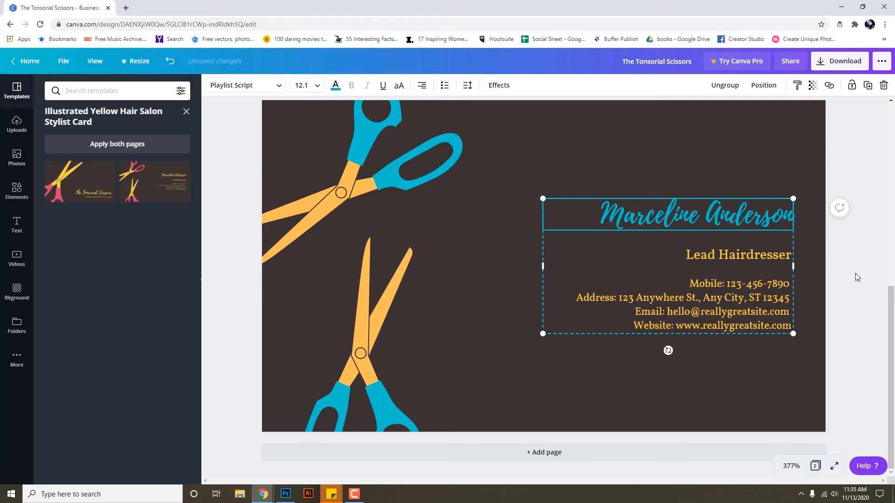
left_click(854, 283)
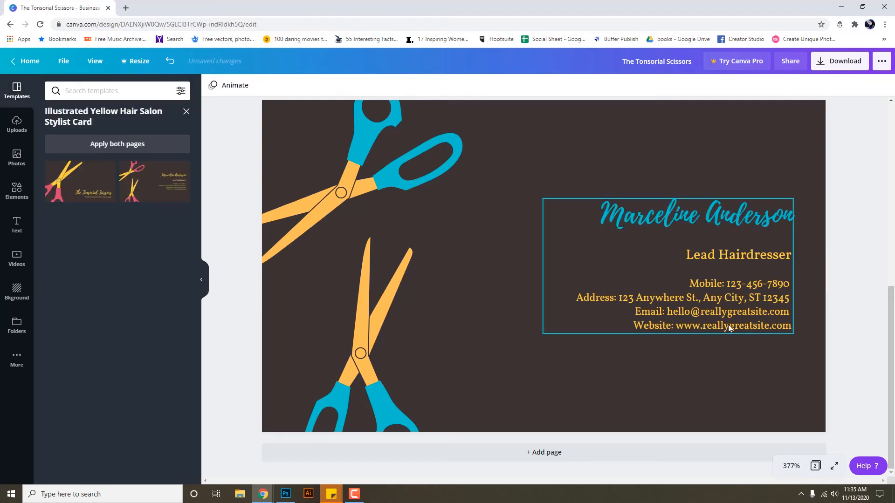
Step: Shift the front page's large scissors slightly to the right so more of the handles fits on the card
scroll(684, 274, "up", 3)
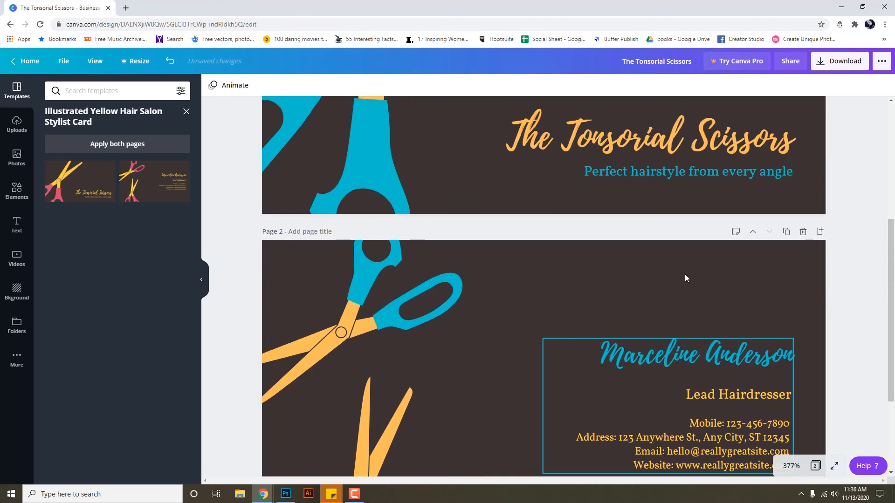
scroll(708, 218, "down", 3)
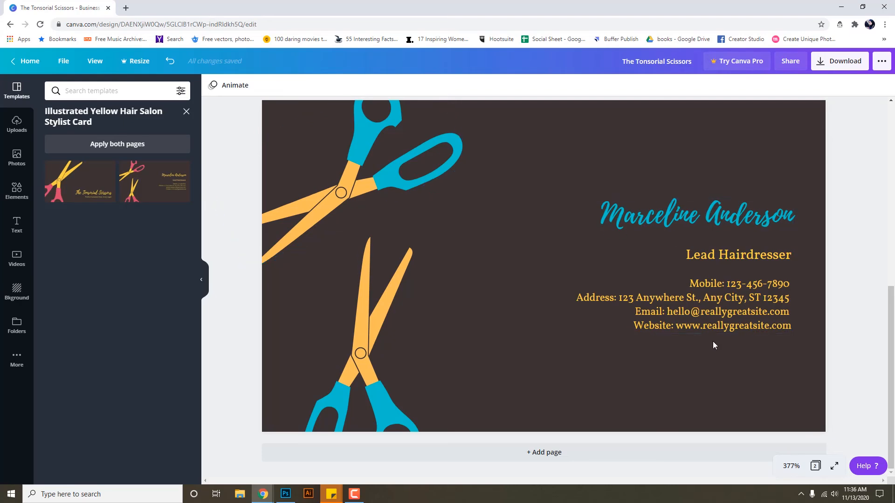
scroll(711, 367, "up", 5)
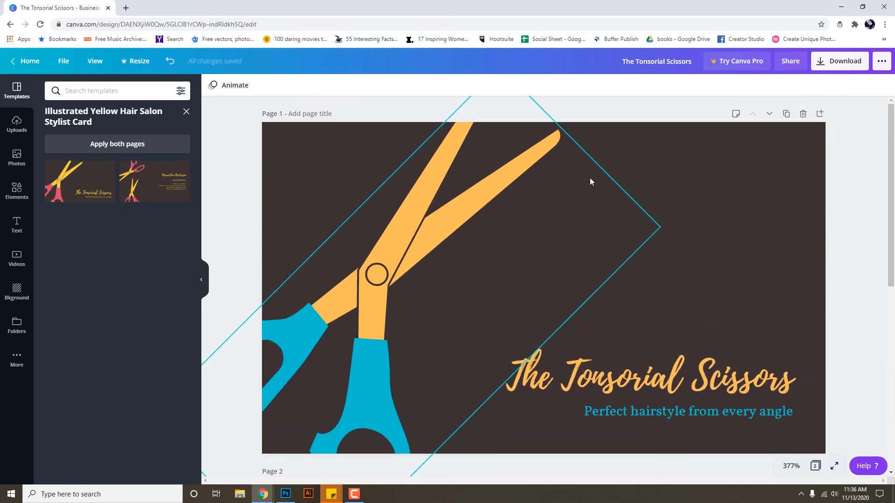
left_click(474, 198)
left_click_drag(463, 212, 491, 211)
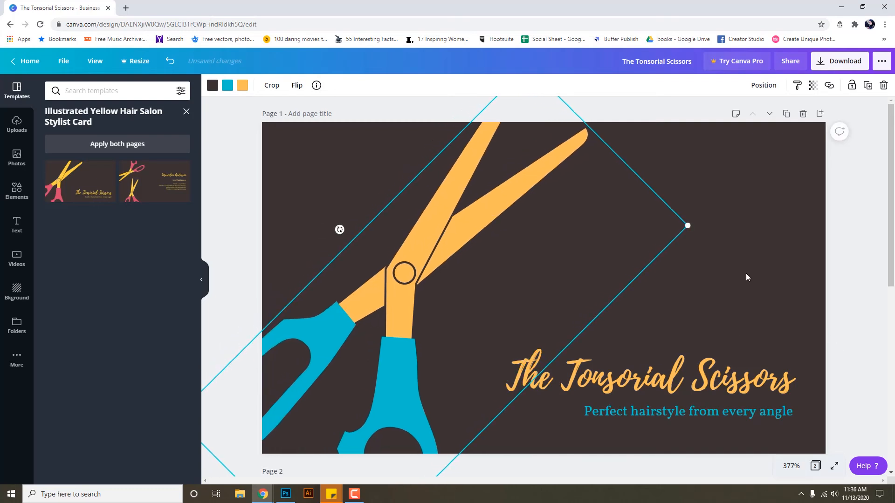
scroll(746, 273, "down", 8)
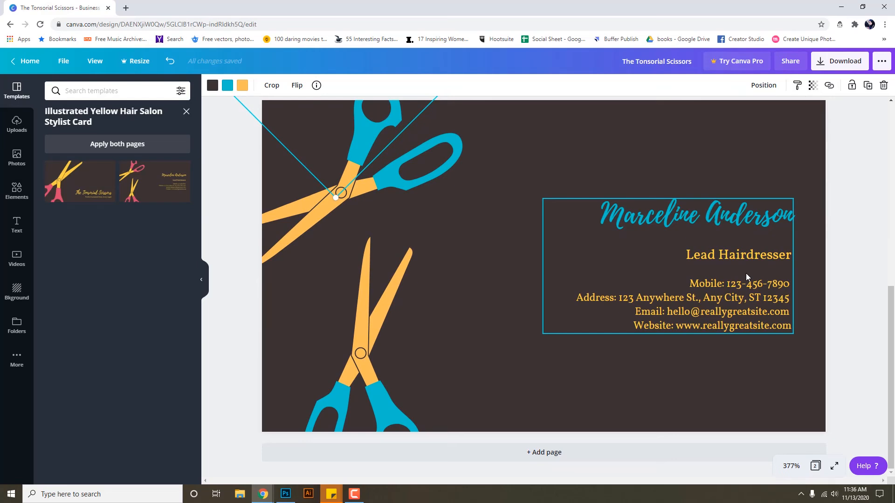
scroll(754, 334, "up", 5)
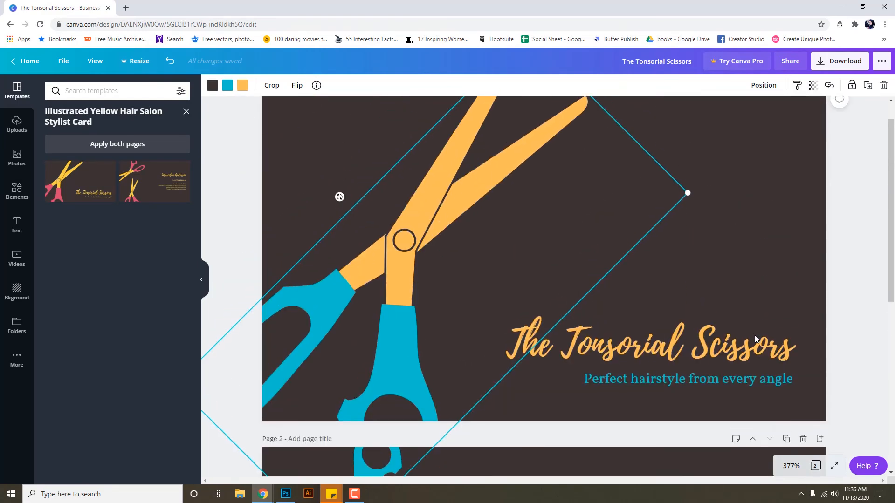
scroll(754, 335, "down", 5)
scroll(754, 334, "down", 1)
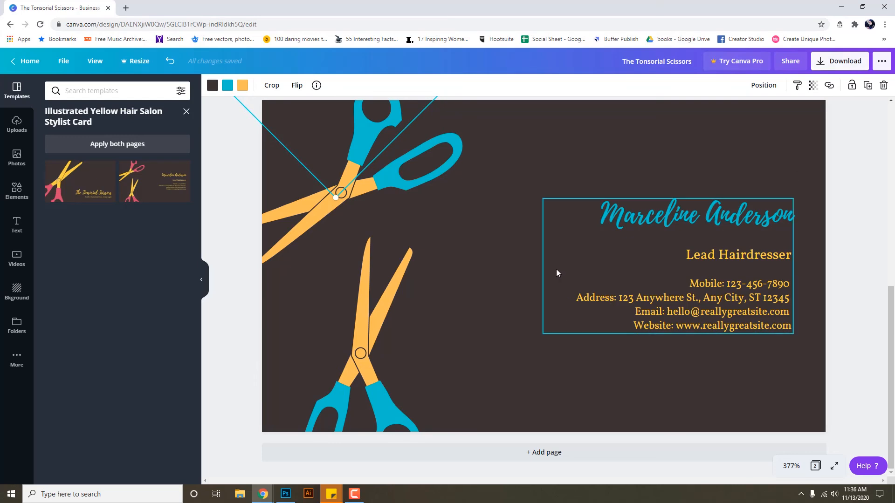
scroll(560, 269, "up", 7)
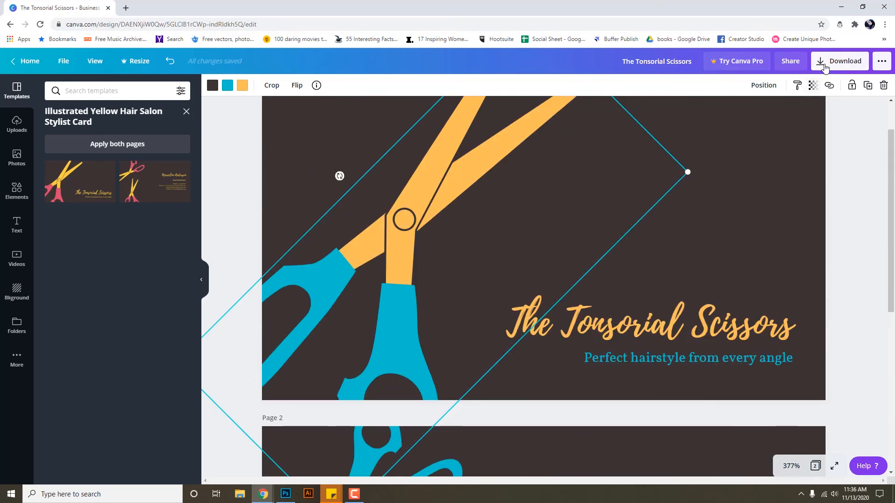
Step: Set the download file type to PNG for all pages of the business card
left_click(843, 67)
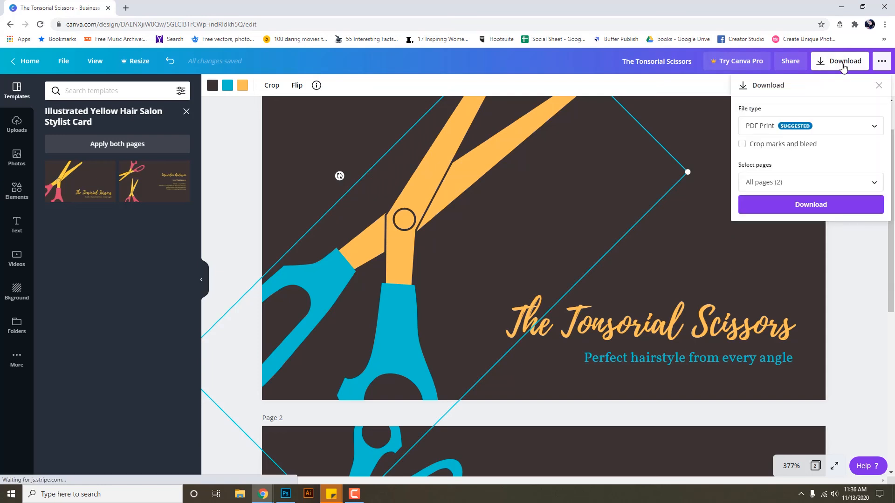
left_click(793, 130)
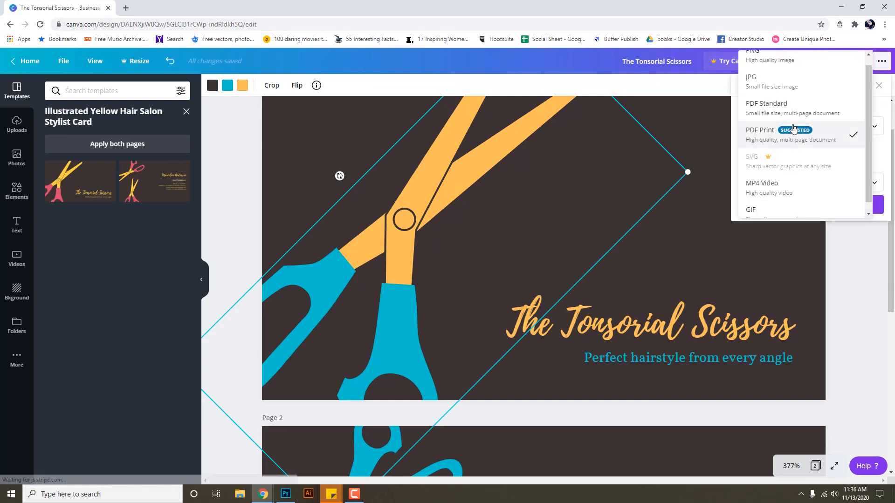
scroll(794, 131, "up", 2)
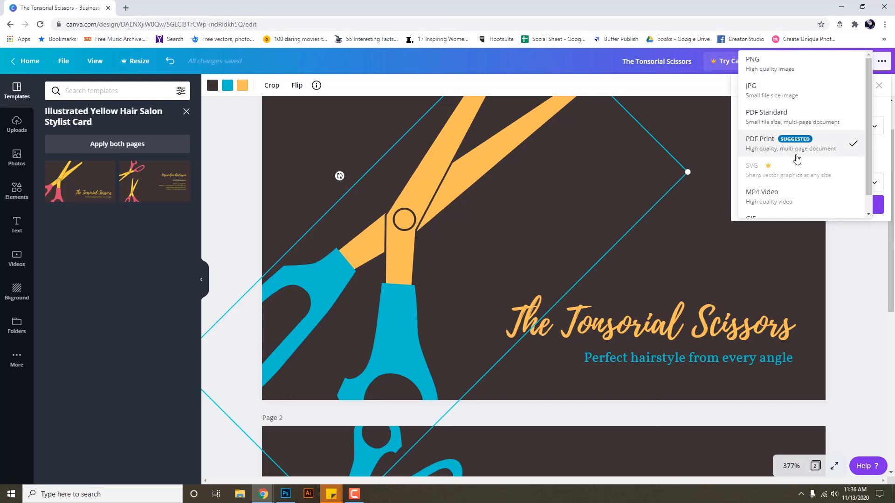
left_click(804, 67)
left_click(817, 130)
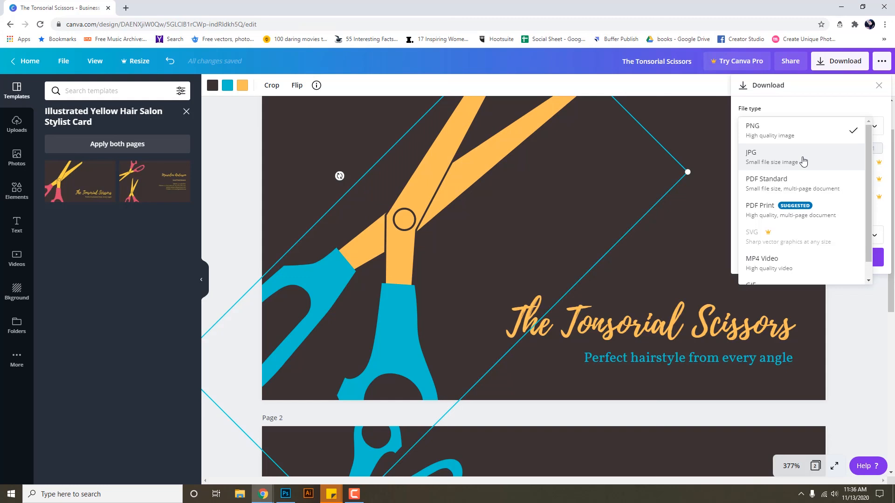
scroll(803, 161, "down", 1)
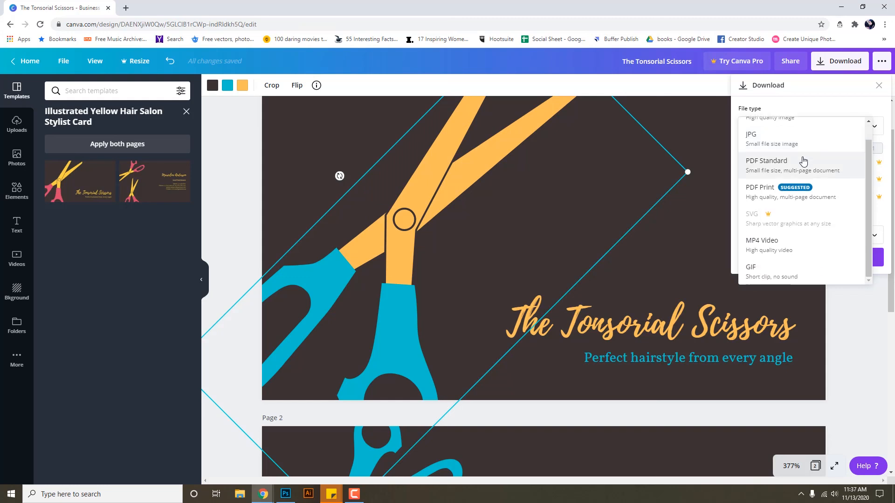
scroll(802, 161, "up", 1)
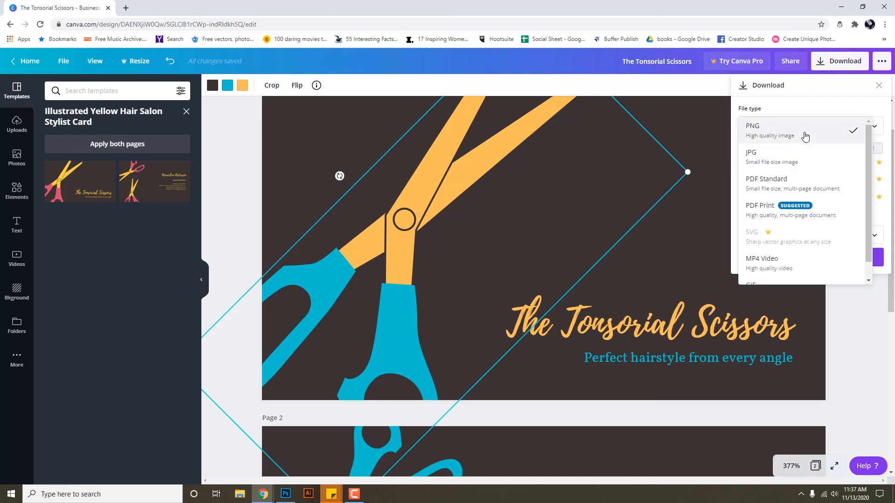
left_click(805, 136)
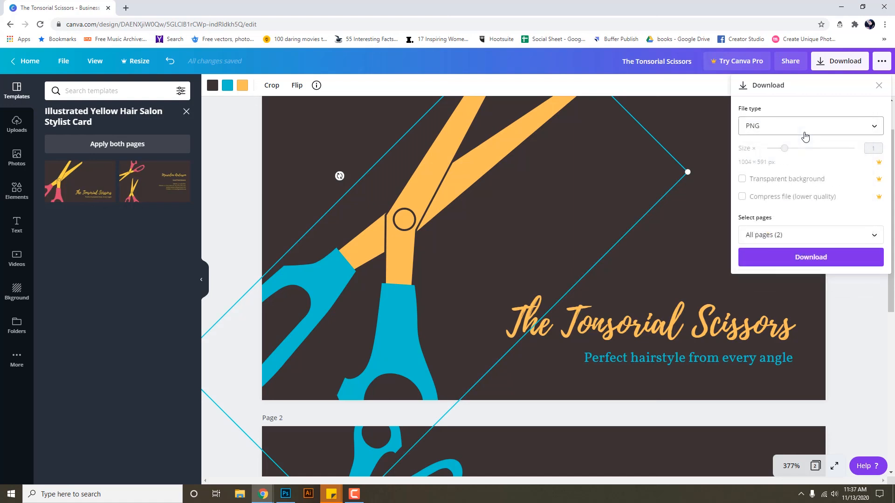
Step: Download both pages as the ZIP archive "The Tonsorial Scissors" on Local Disk (E:) and open the archive
left_click(806, 264)
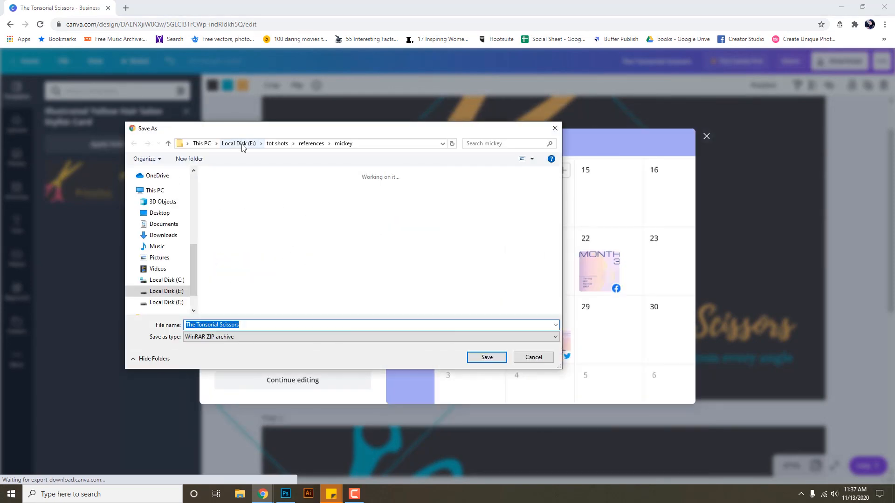
left_click(241, 146)
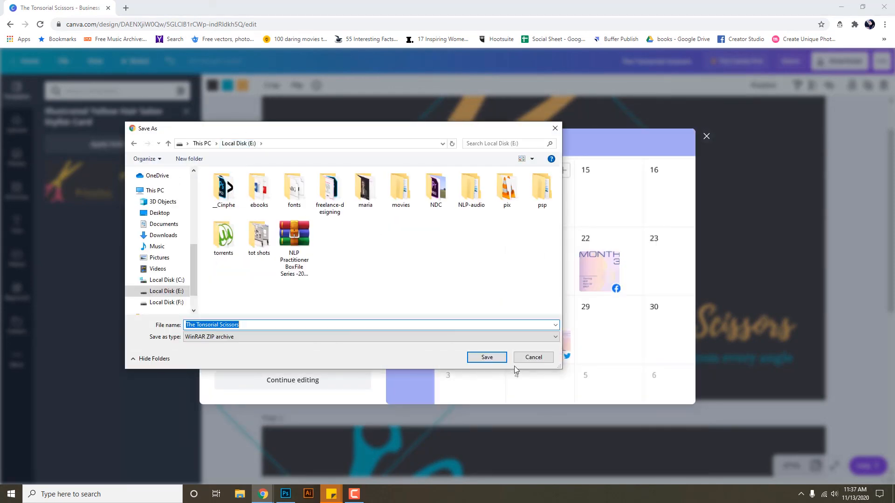
left_click(488, 357)
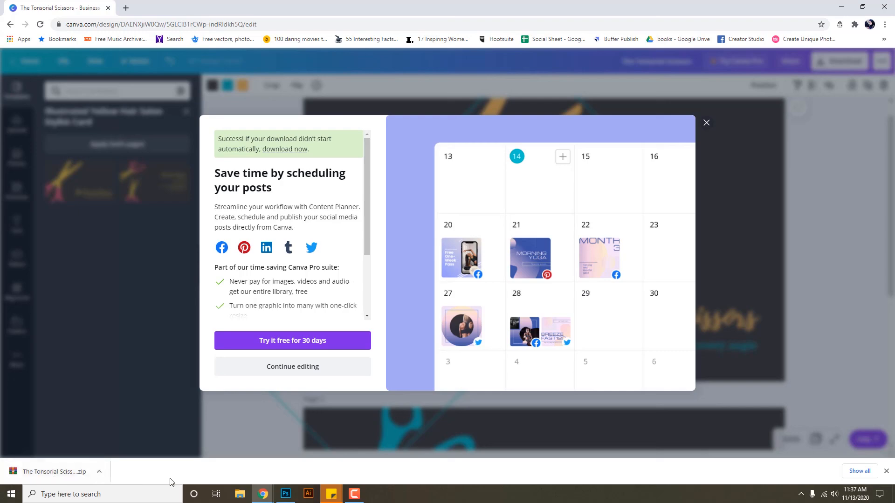
left_click(72, 473)
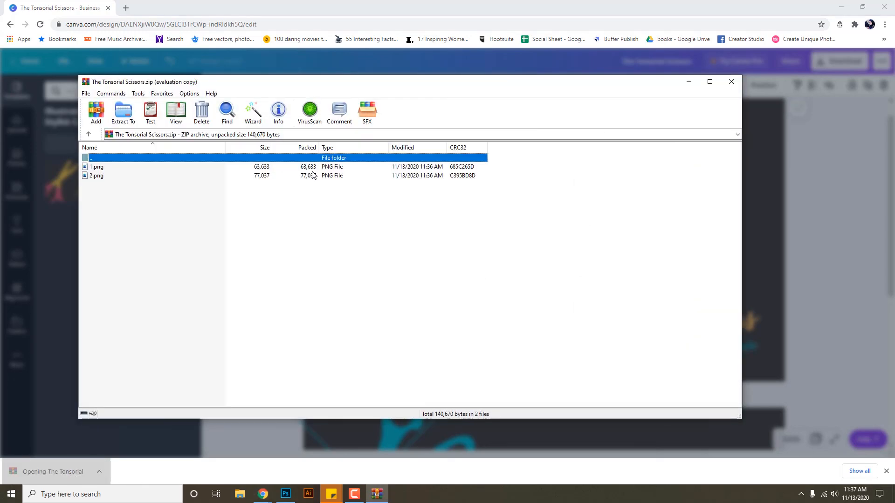